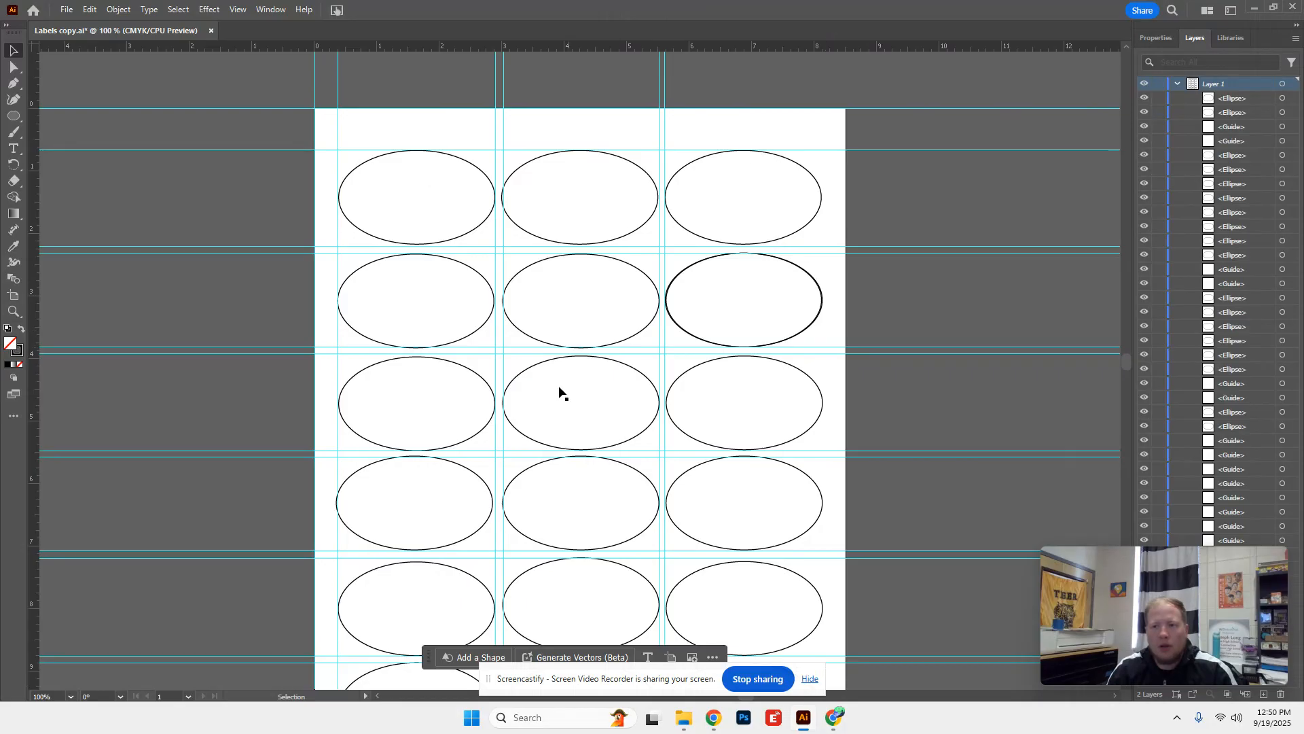
Delete the stray ellipse on Layer 2 with Layer 1 temporarily hidden, and show Layer 1 again.
left_click_drag(1179, 568, 973, 24)
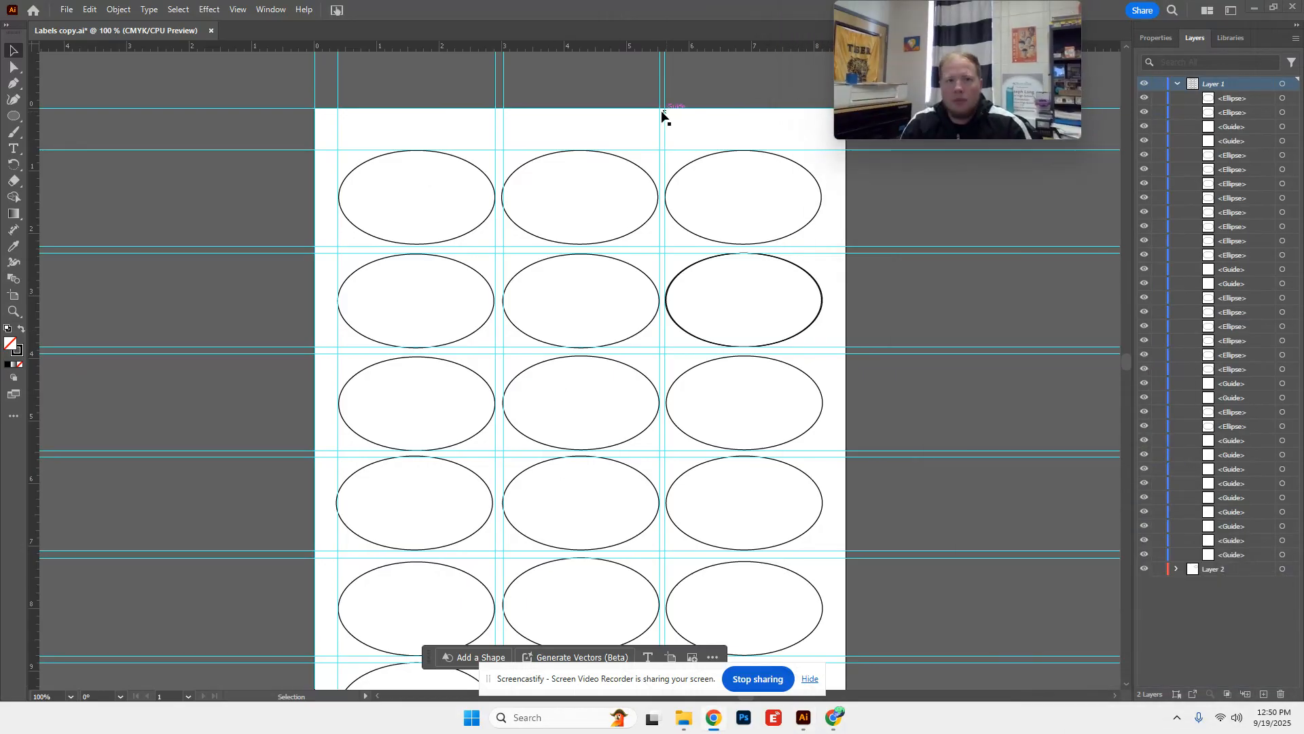
scroll(450, 323, "down", 3)
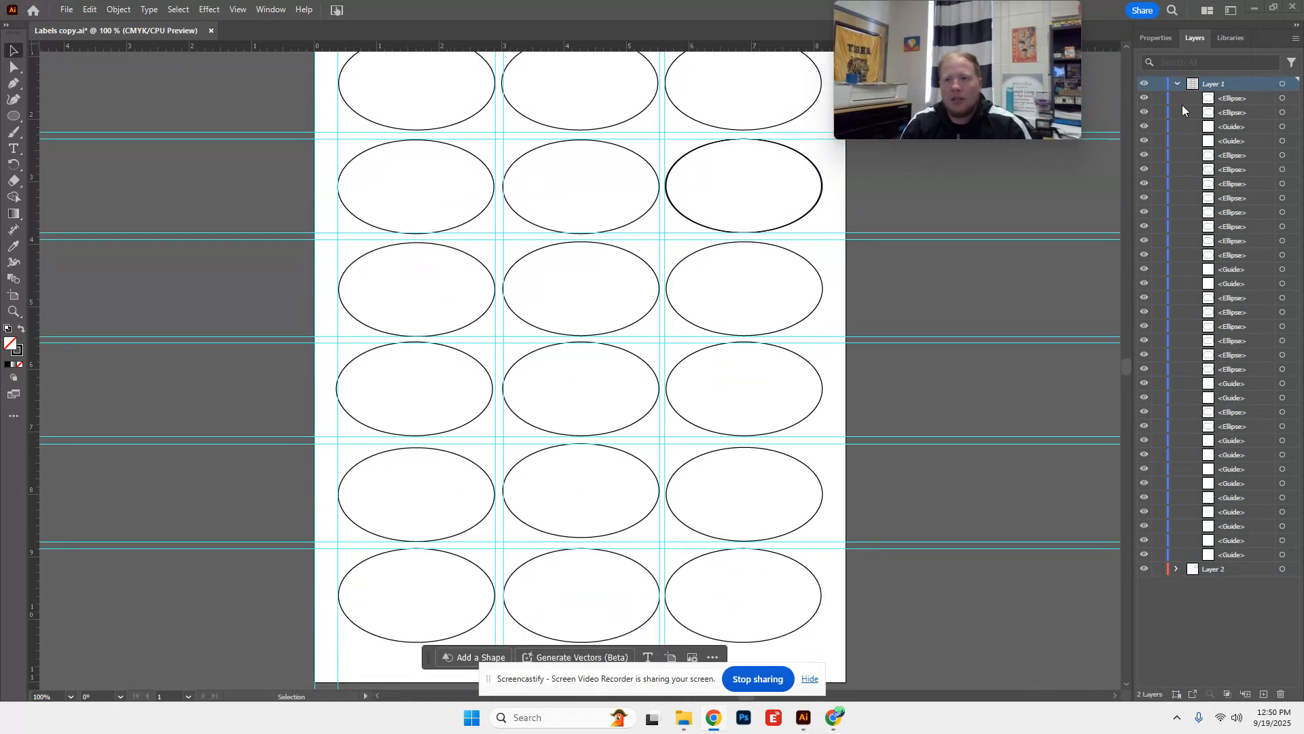
left_click(1179, 84)
left_click(1226, 95)
left_click(1145, 85)
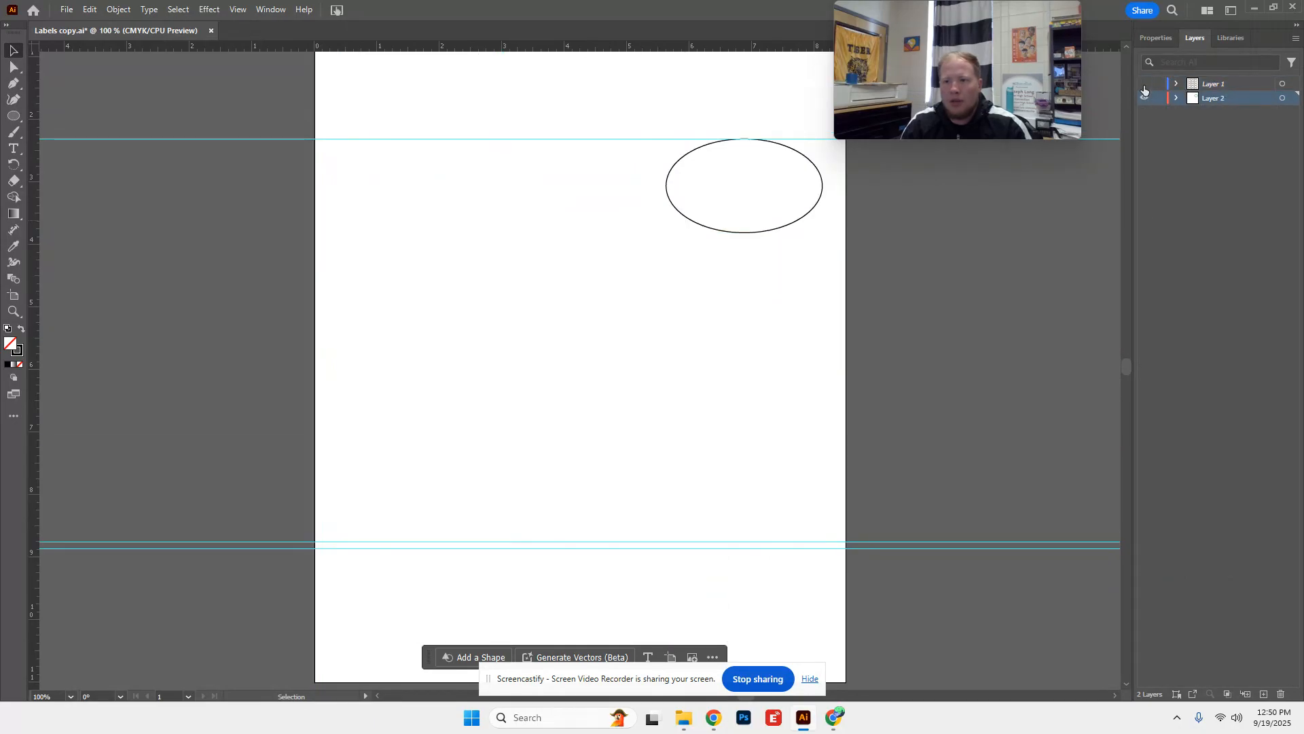
left_click(751, 234)
key("Delete")
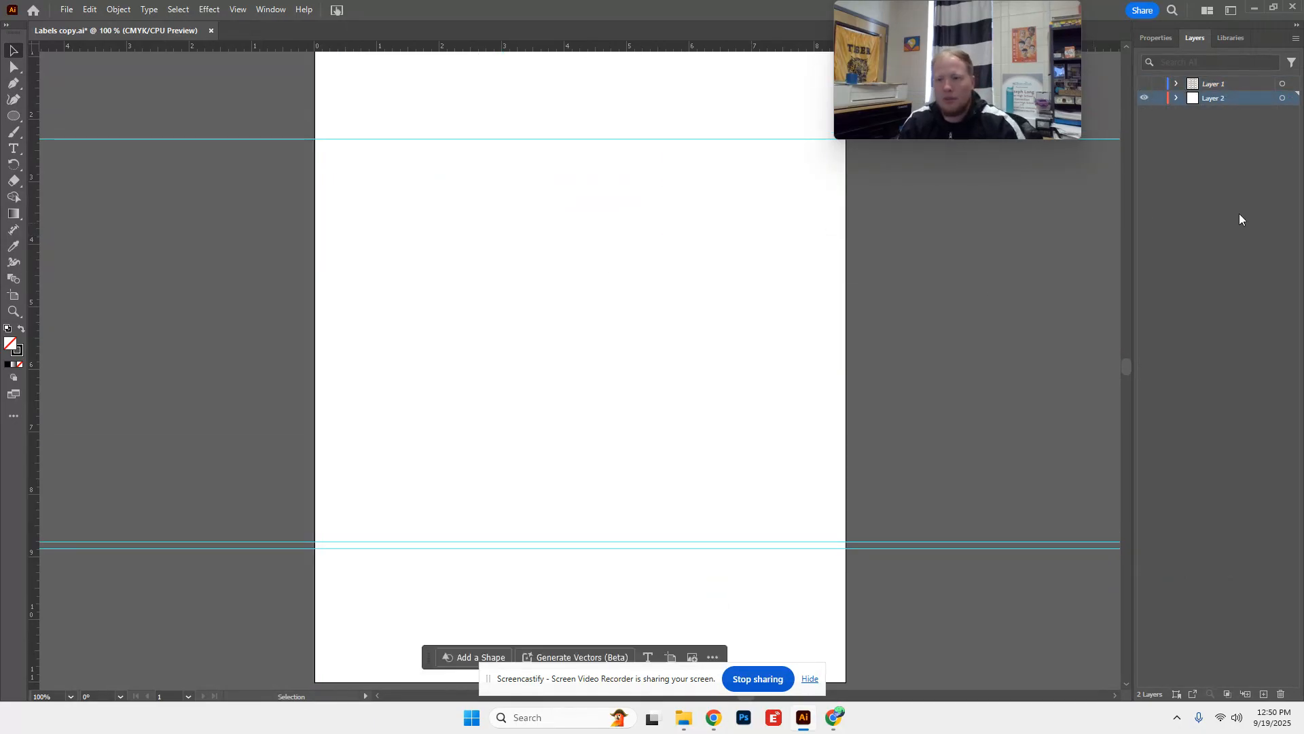
left_click(1145, 84)
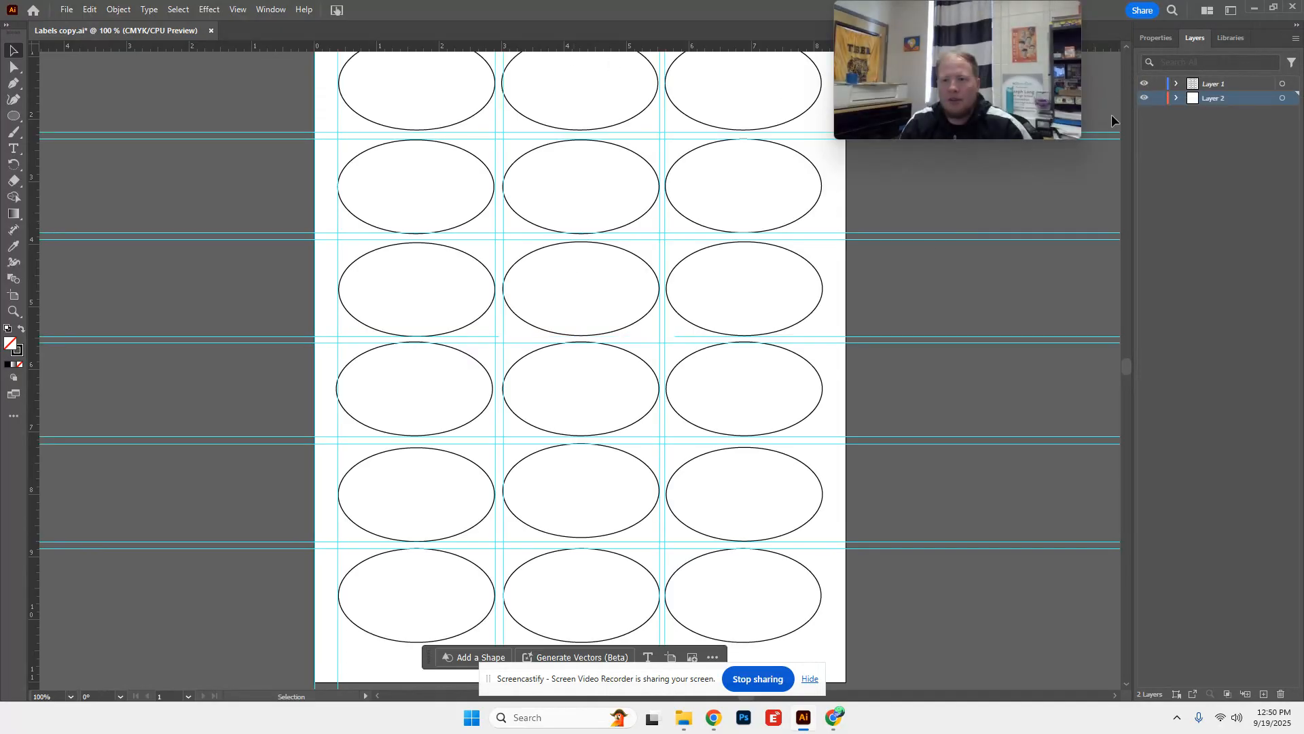
Check the print option of Layer 1 and the document's print preview, leaving Layer 2 as the active layer.
double_click(1245, 84)
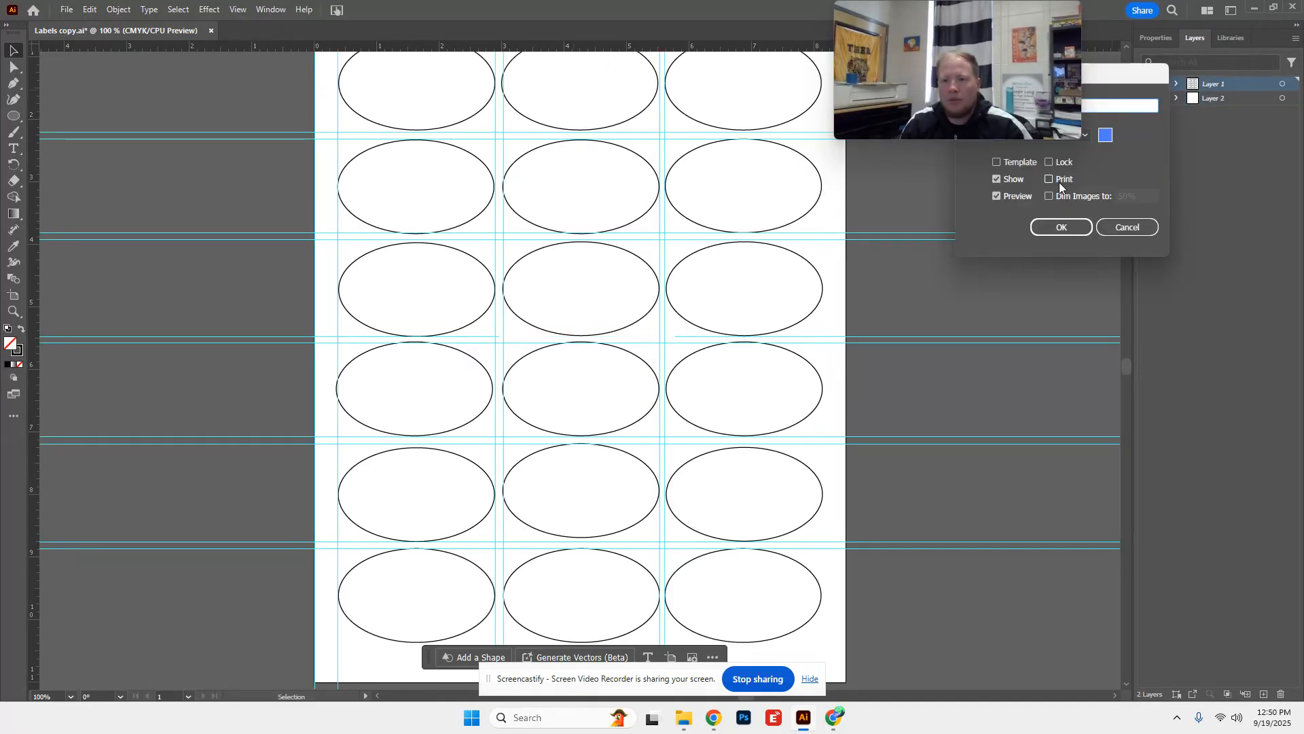
left_click(1124, 227)
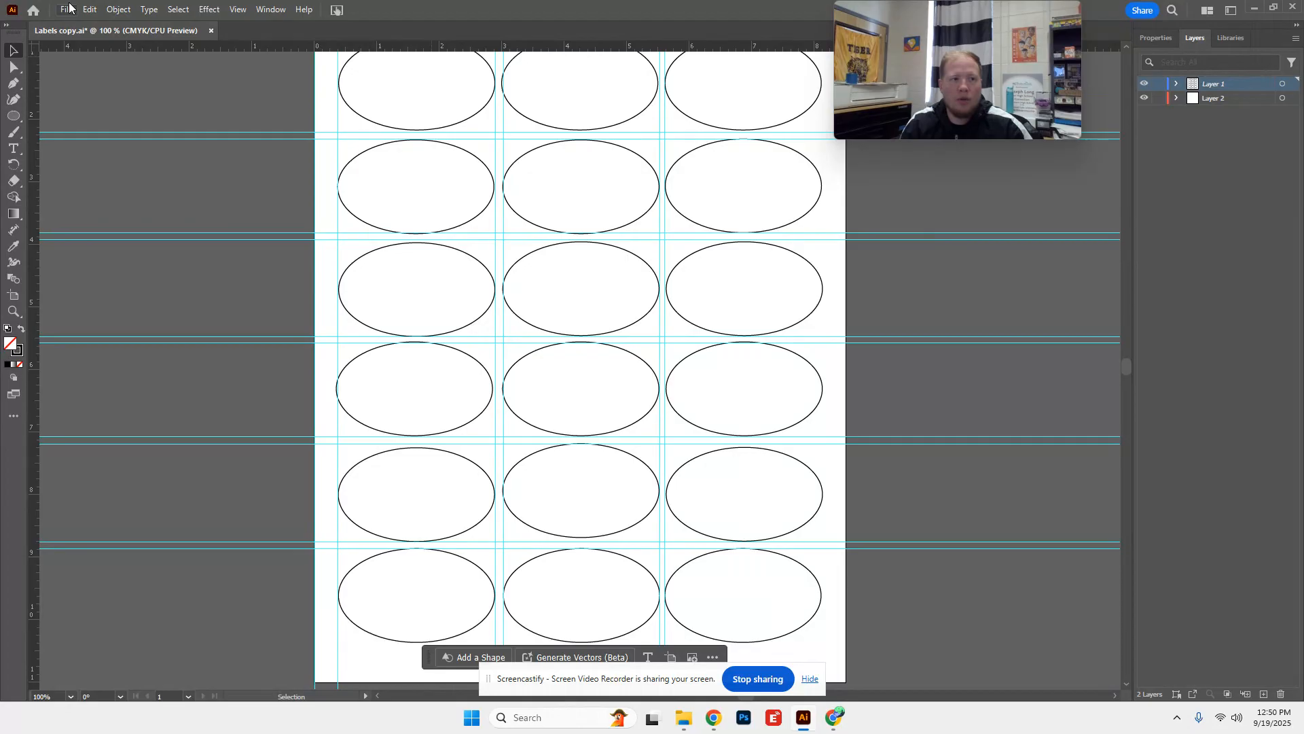
left_click(69, 9)
left_click(109, 445)
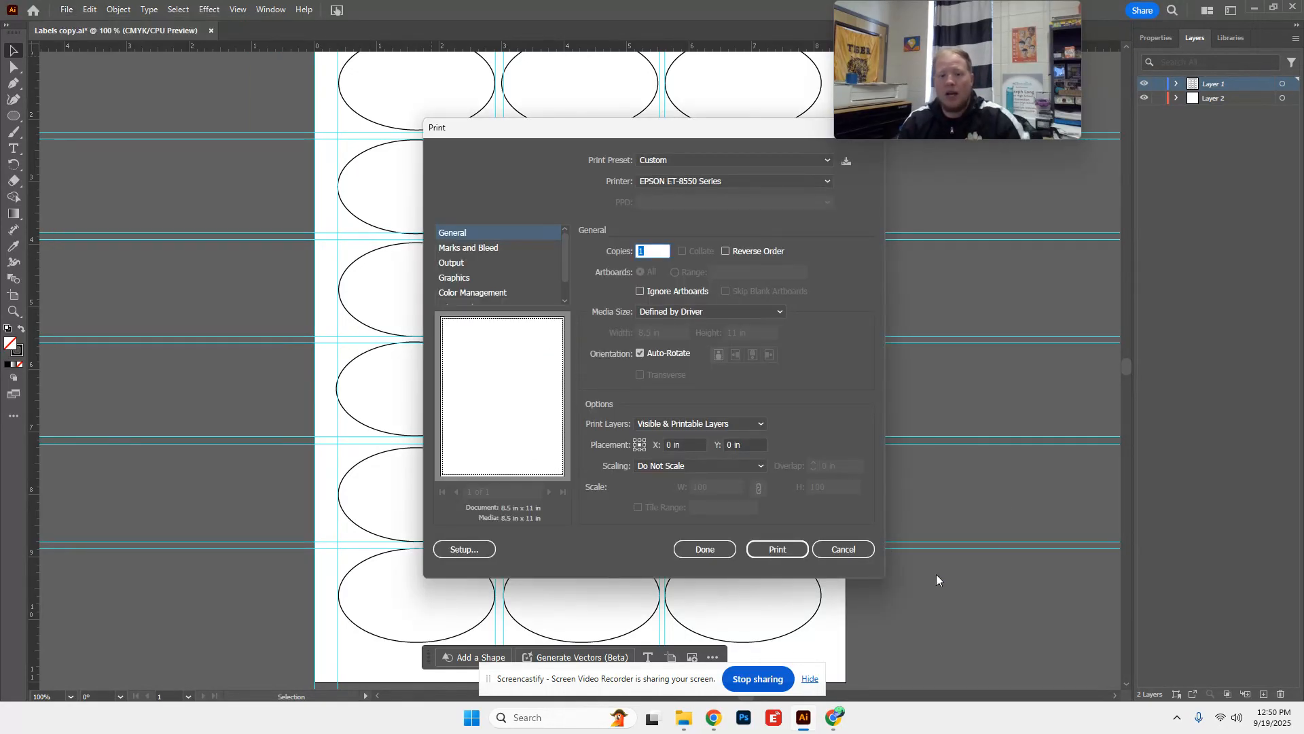
left_click(857, 550)
left_click(1230, 99)
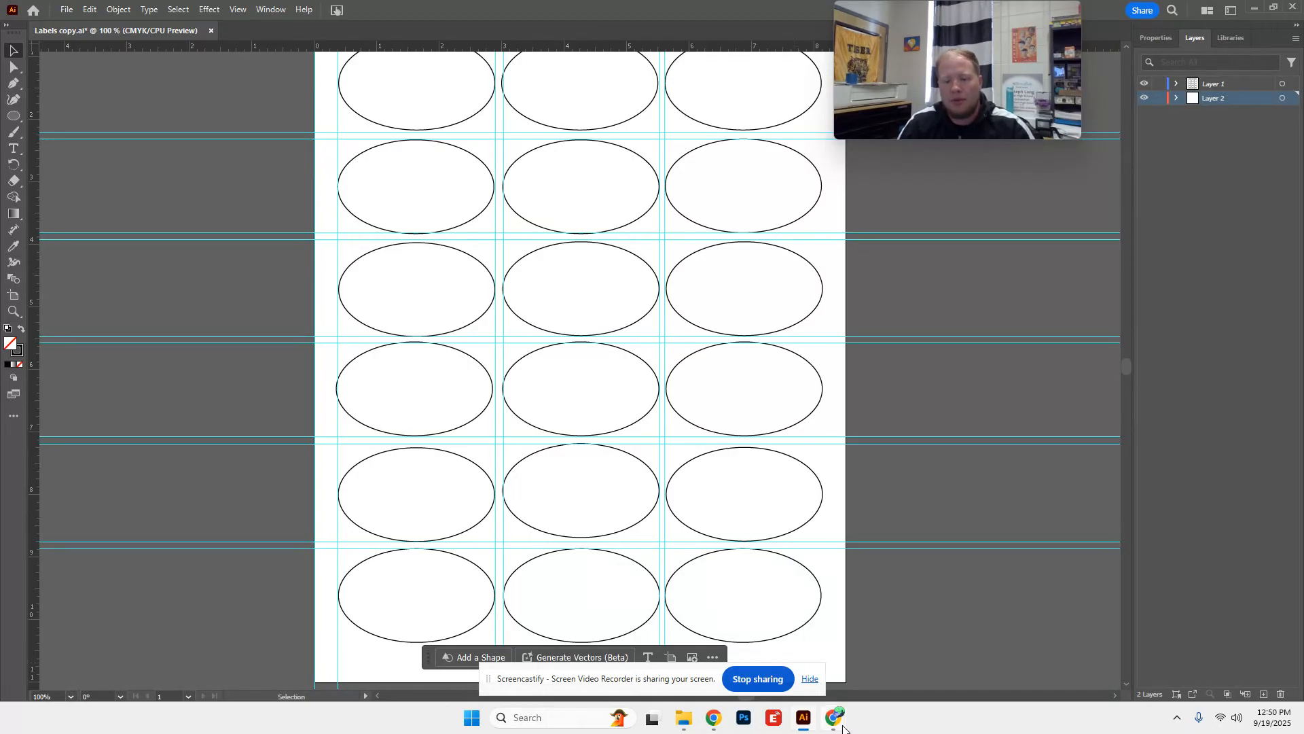
Switch to Chrome and open the Google Images results for bonfire.
mouse_move(843, 728)
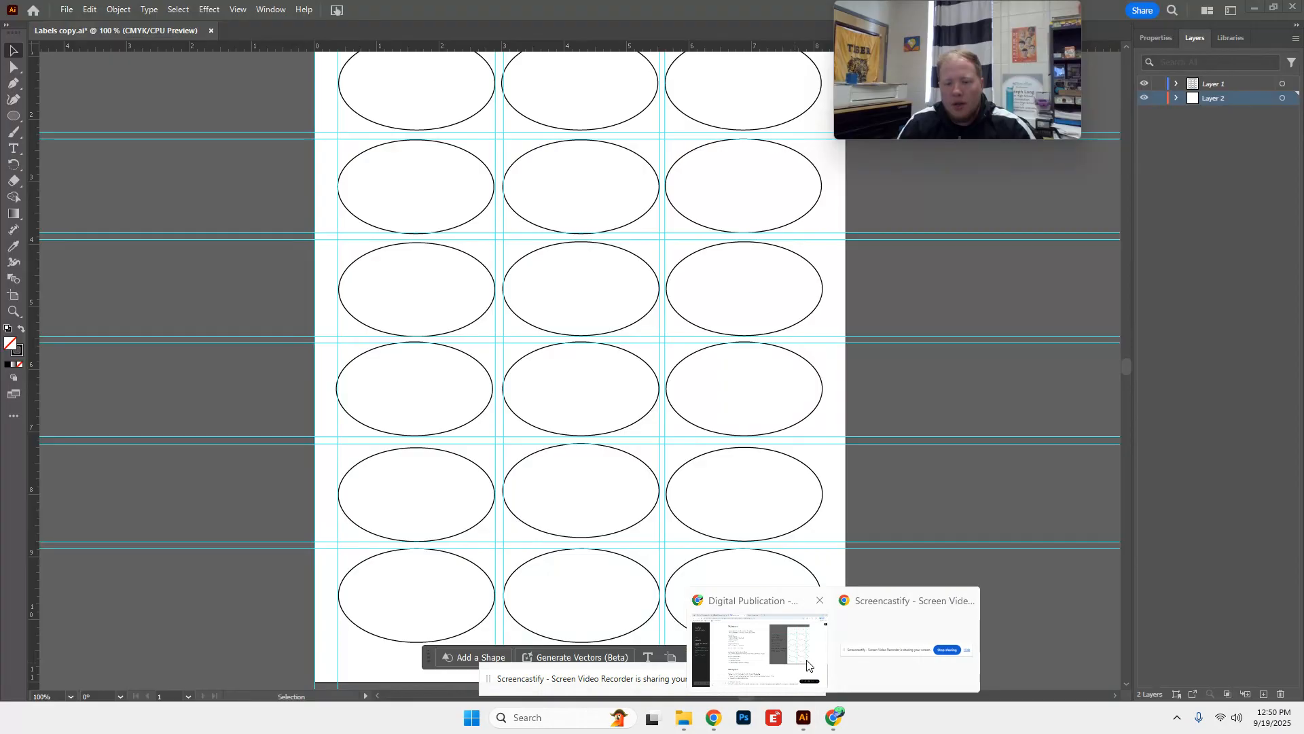
left_click(759, 651)
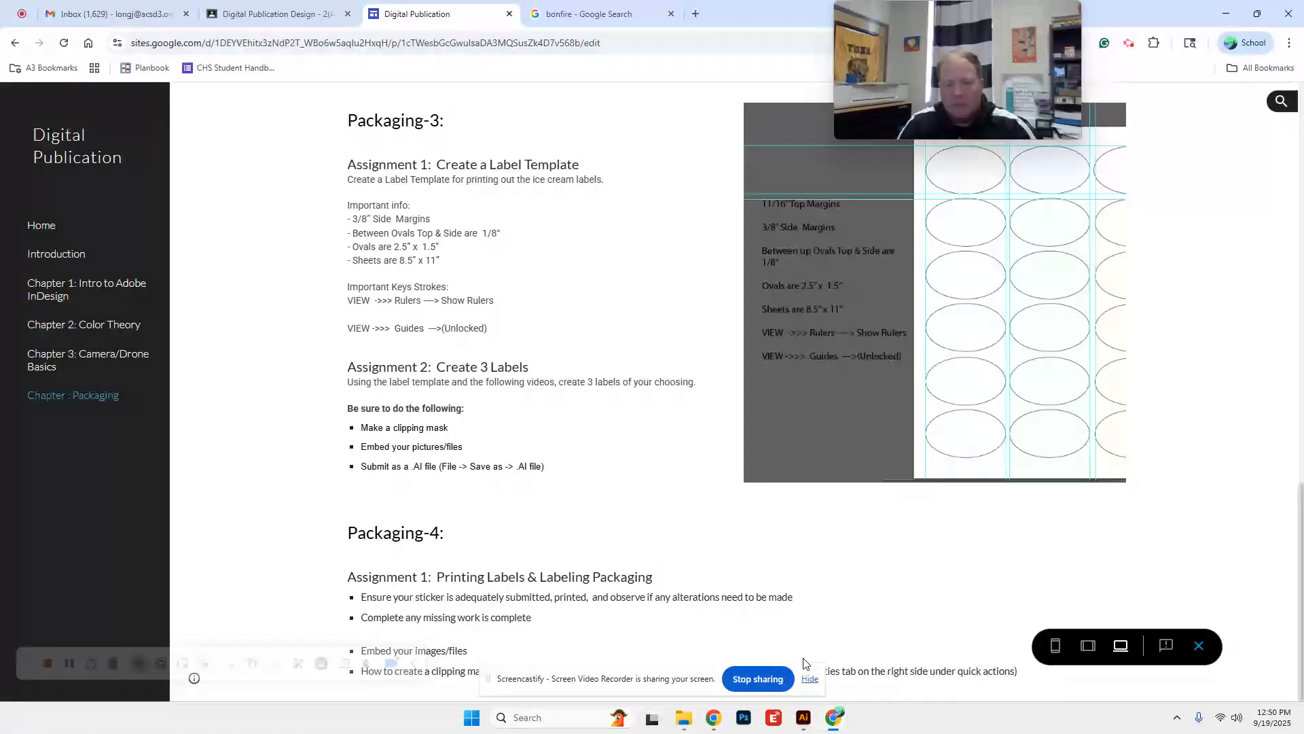
left_click(563, 5)
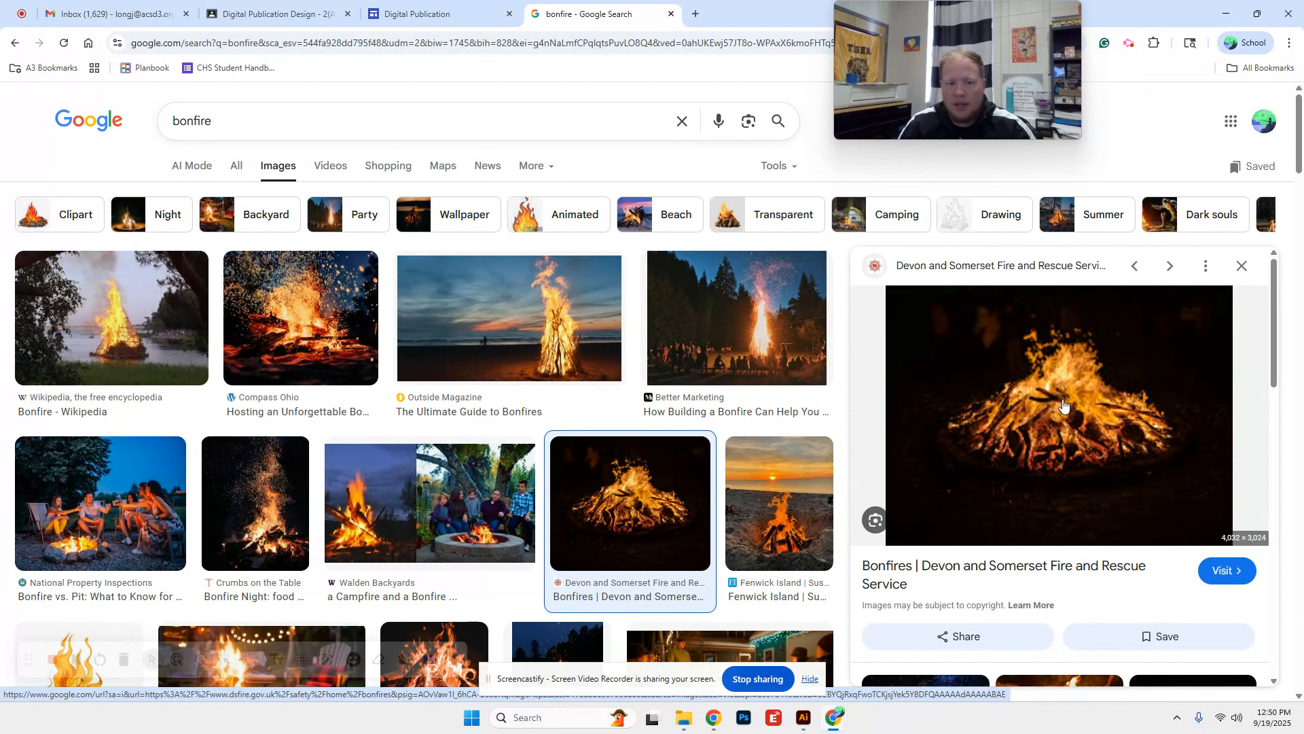
left_click(543, 326)
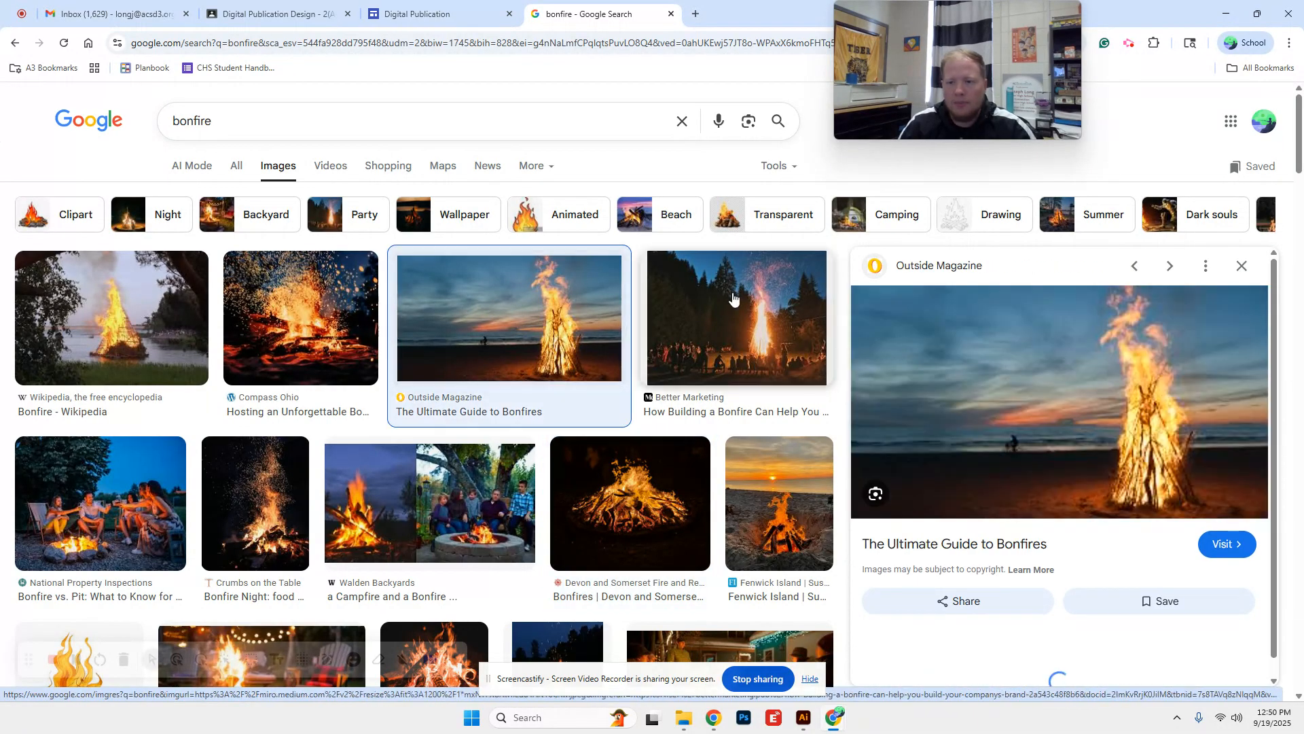
right_click(1034, 350)
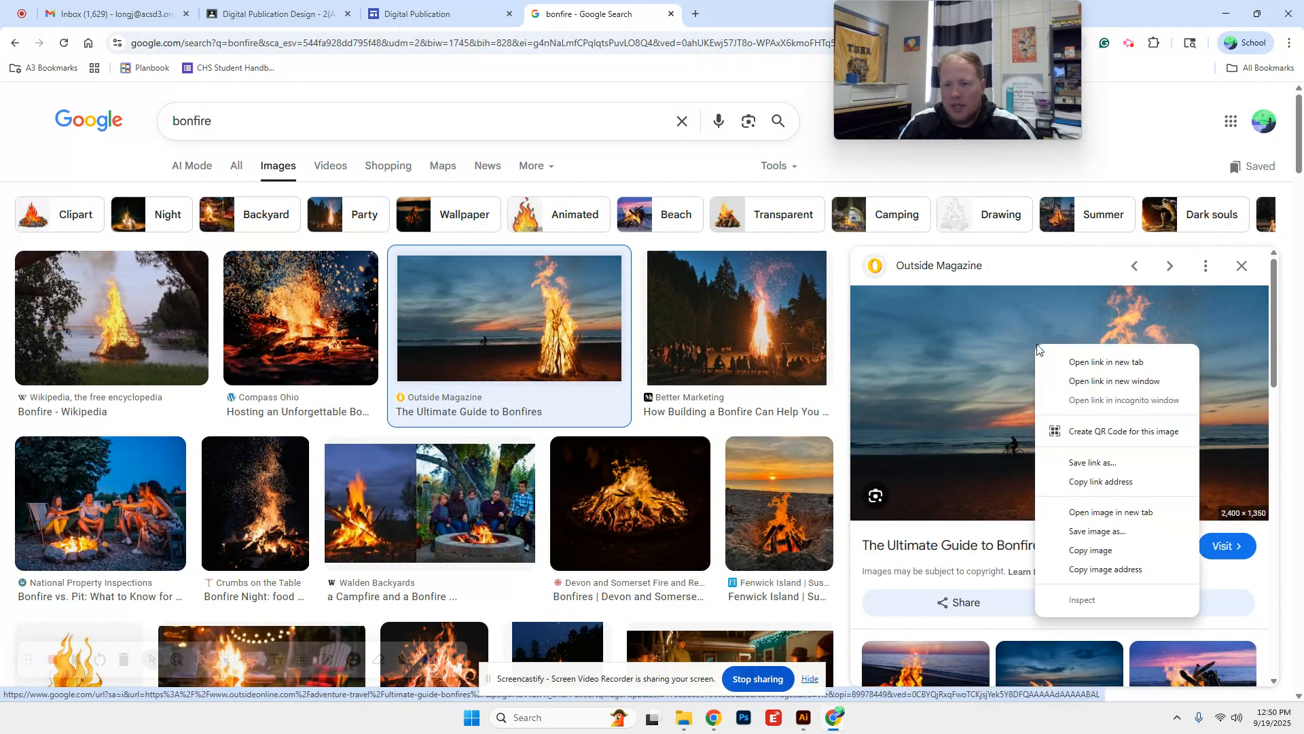
left_click(1109, 543)
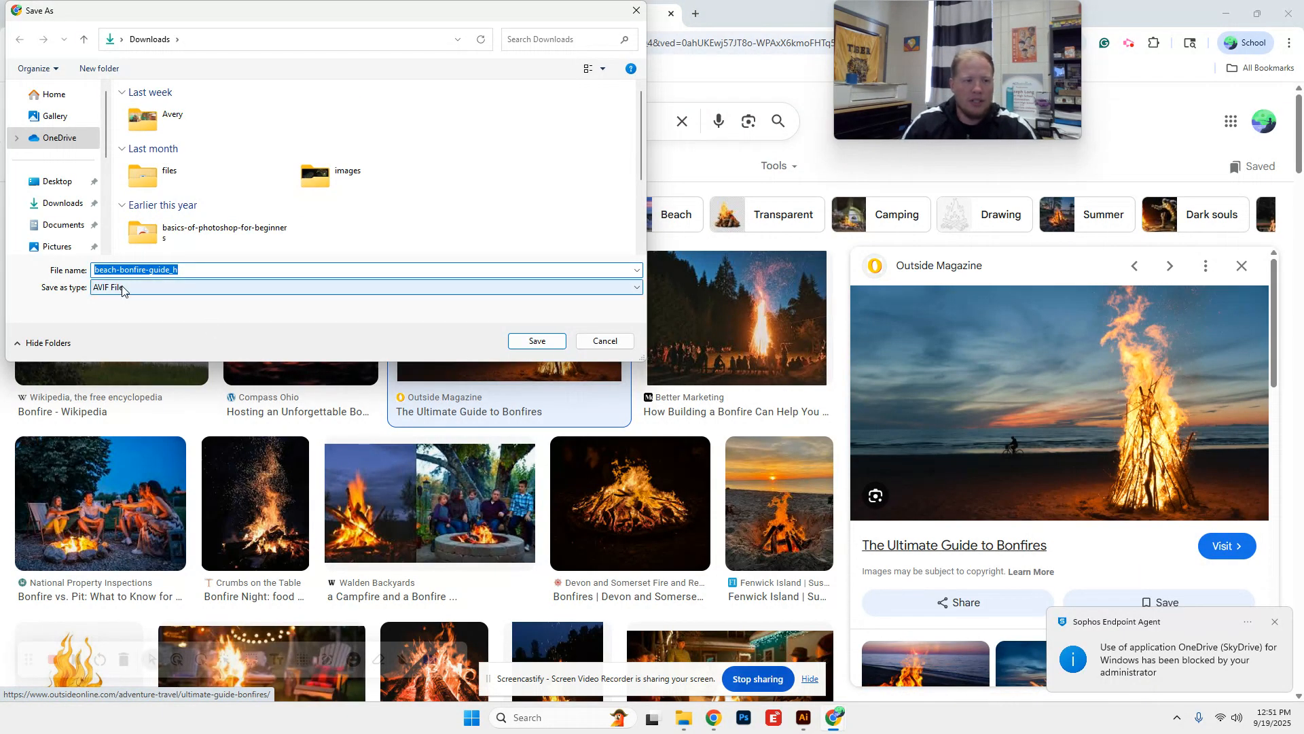
left_click(604, 340)
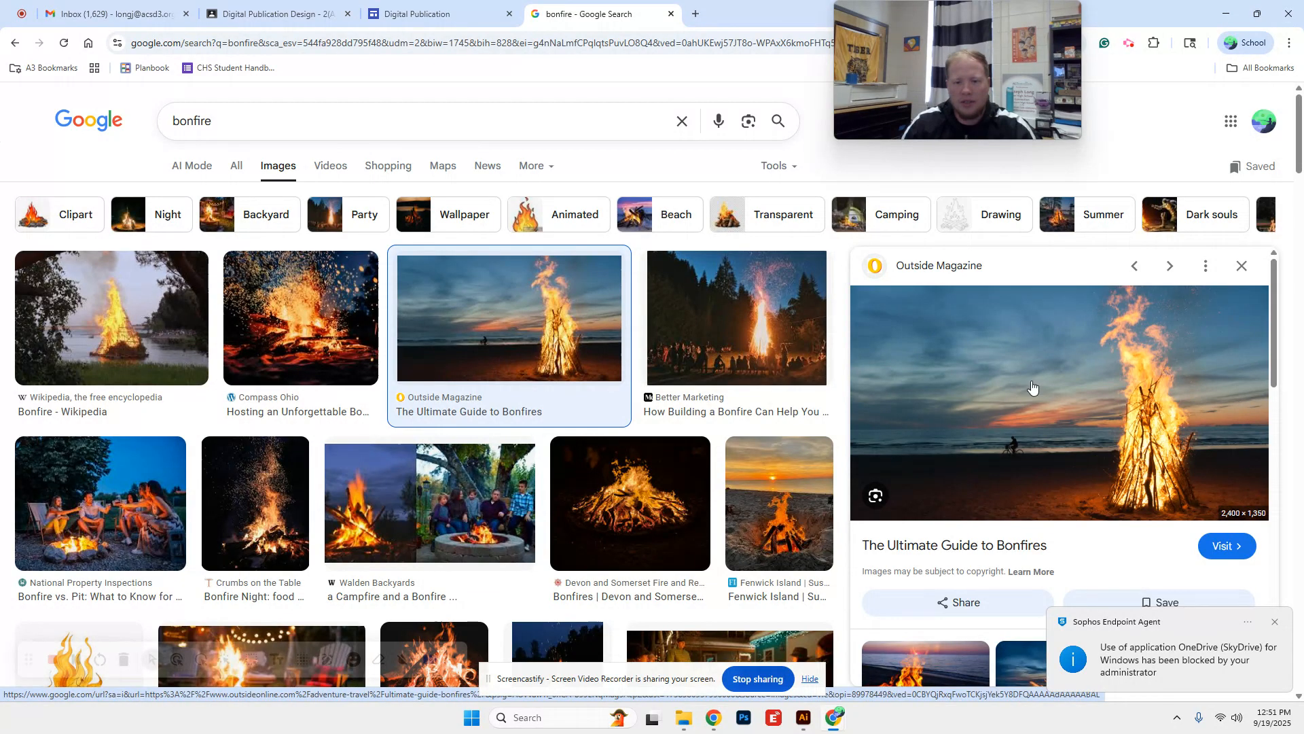
Save the Fenwick Island beach bonfire picture to the Pictures folder as the JPEG image Bonfire-Image.
left_click(562, 500)
left_click(781, 506)
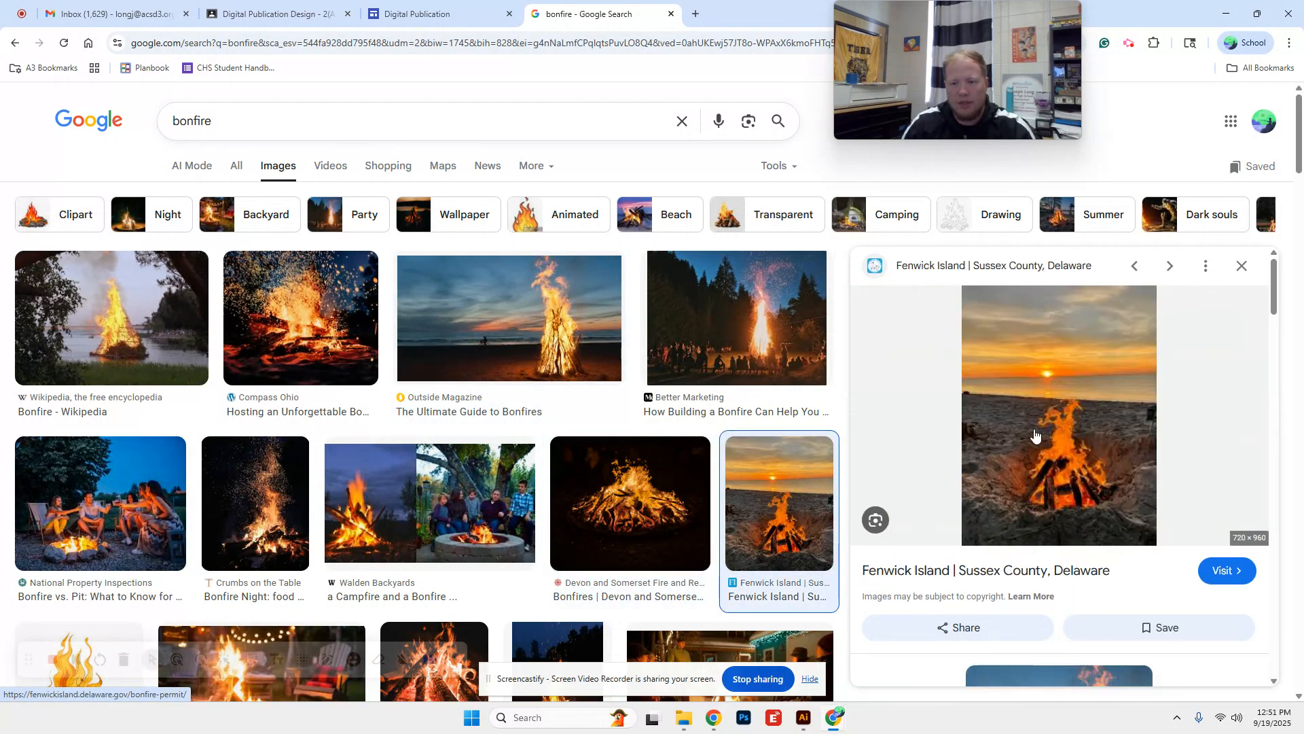
right_click(1055, 389)
left_click(1122, 594)
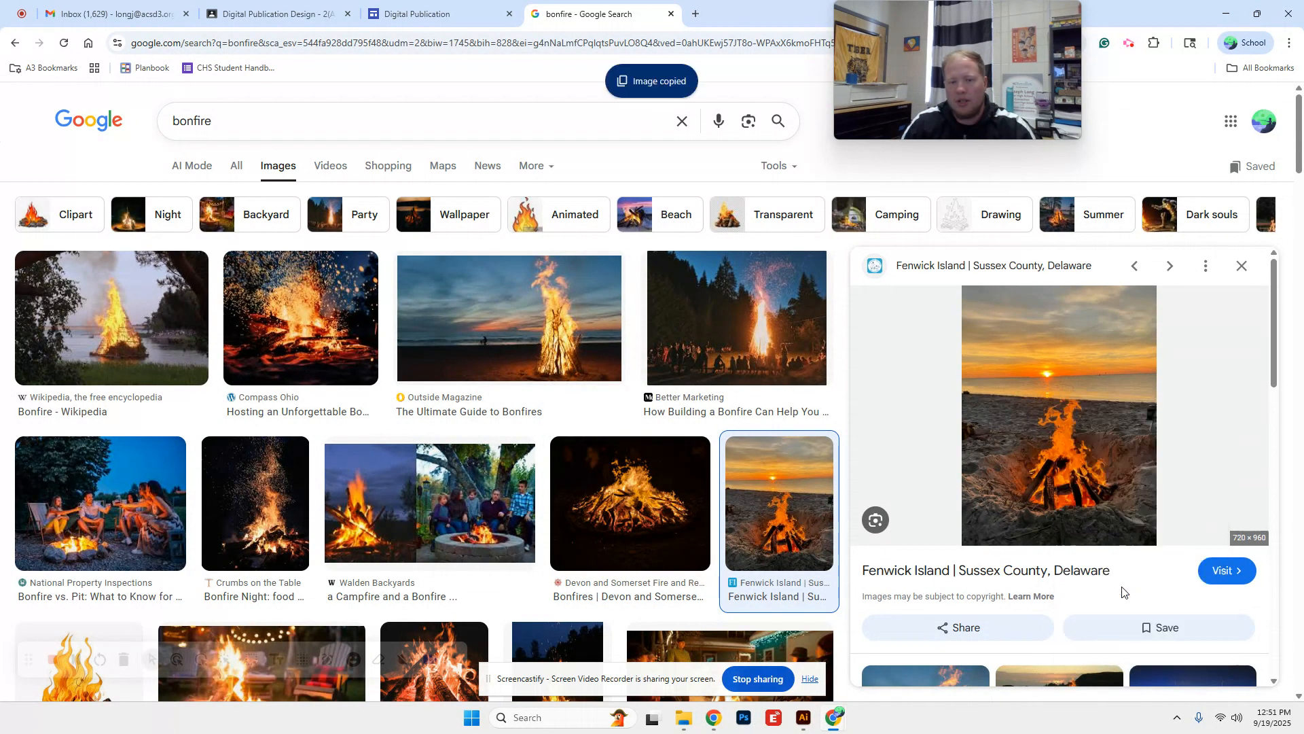
right_click(1088, 399)
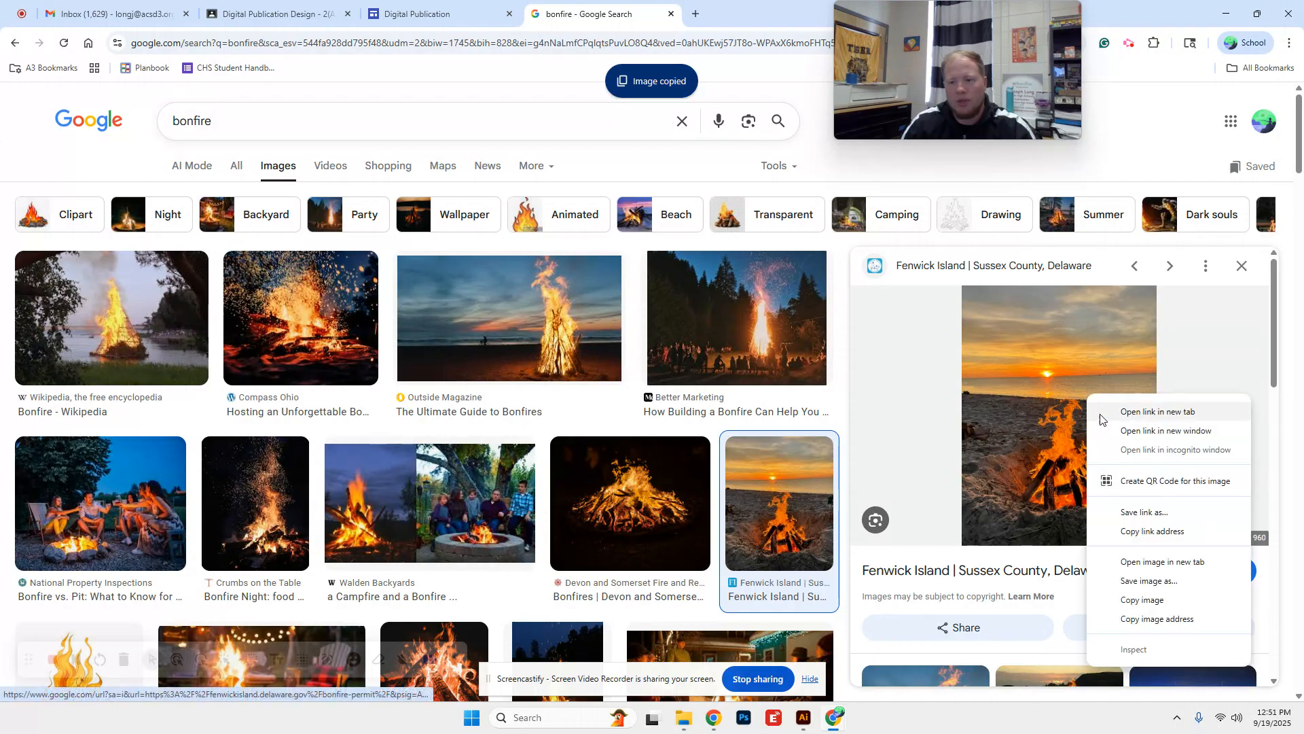
left_click(1127, 581)
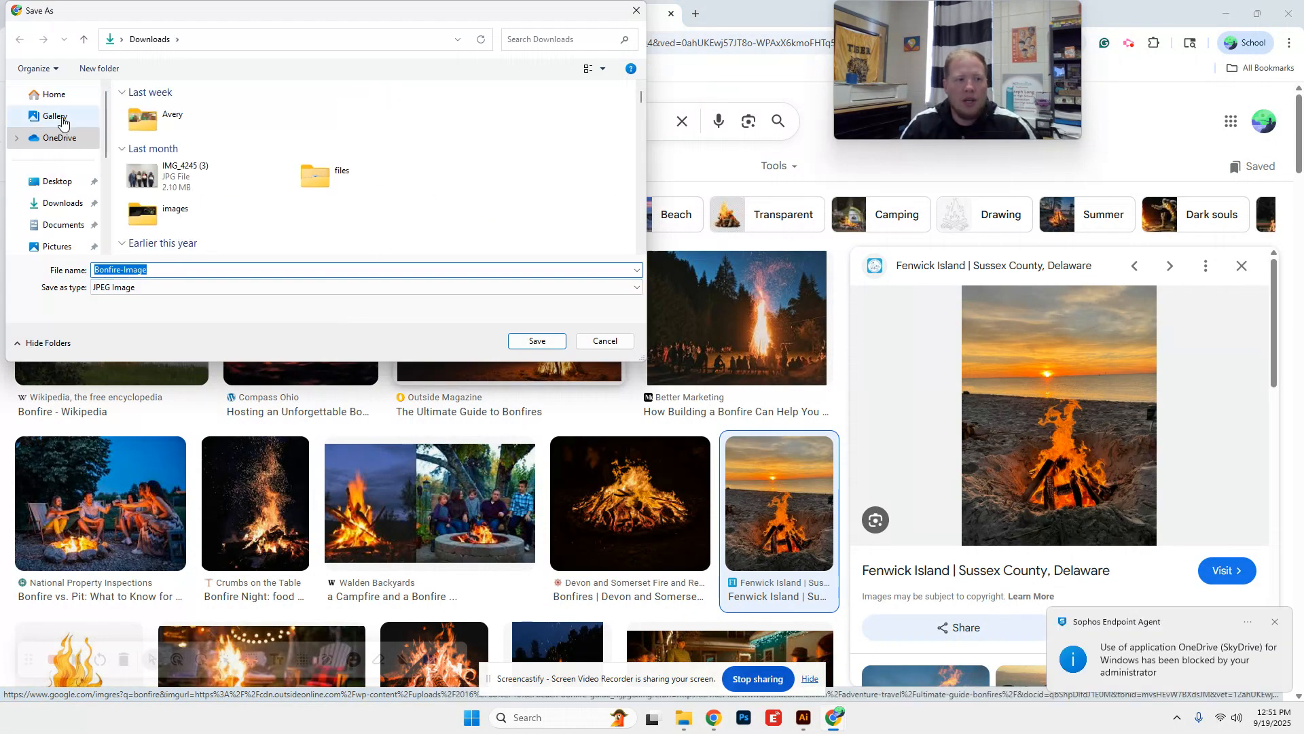
left_click(57, 245)
left_click(180, 269)
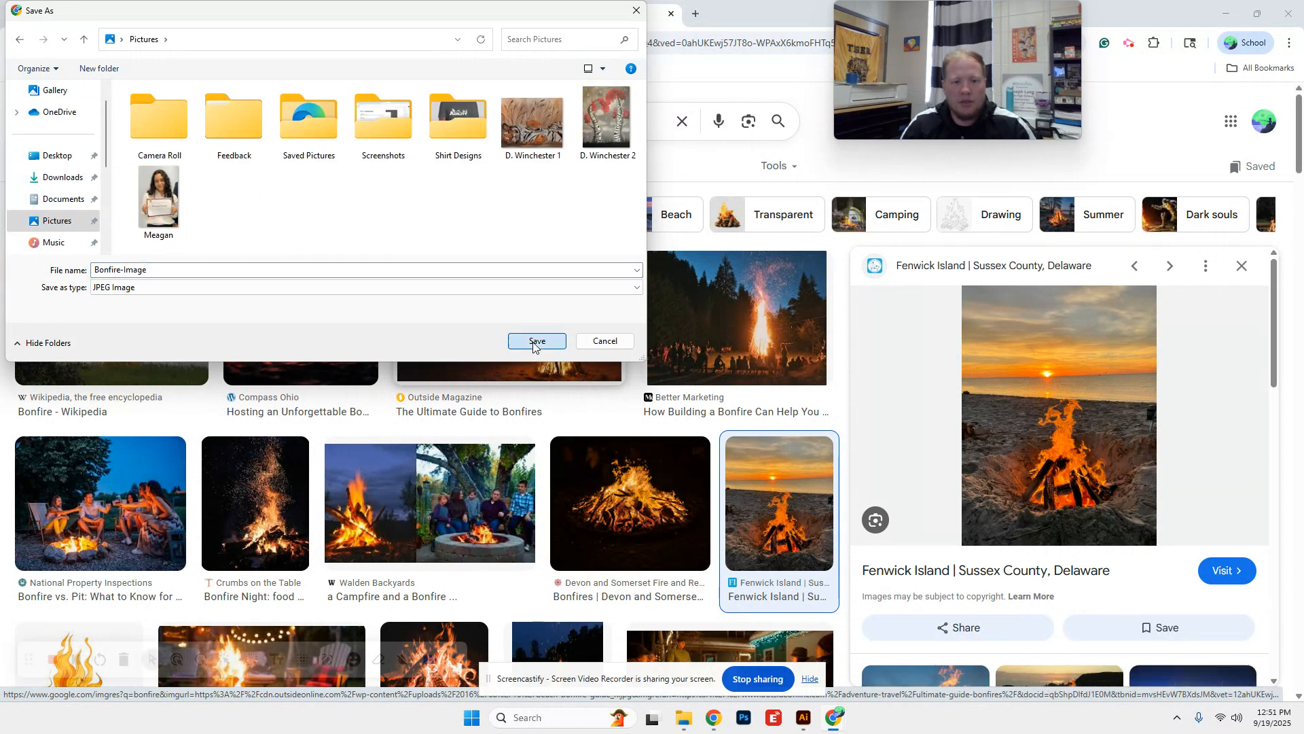
left_click(535, 341)
Switch back to Illustrator and place Bonfire-Image from the Pictures folder into the label document on Layer 2.
left_click(802, 717)
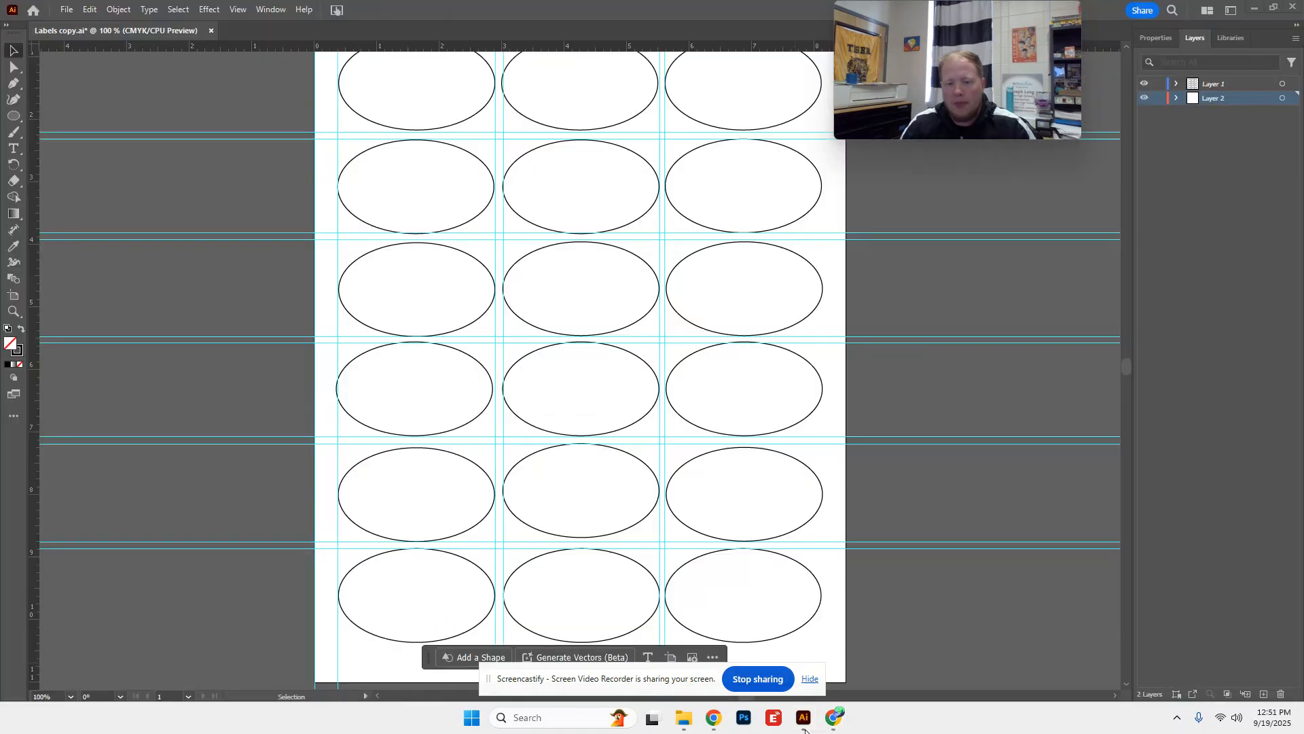
scroll(603, 517, "up", 4)
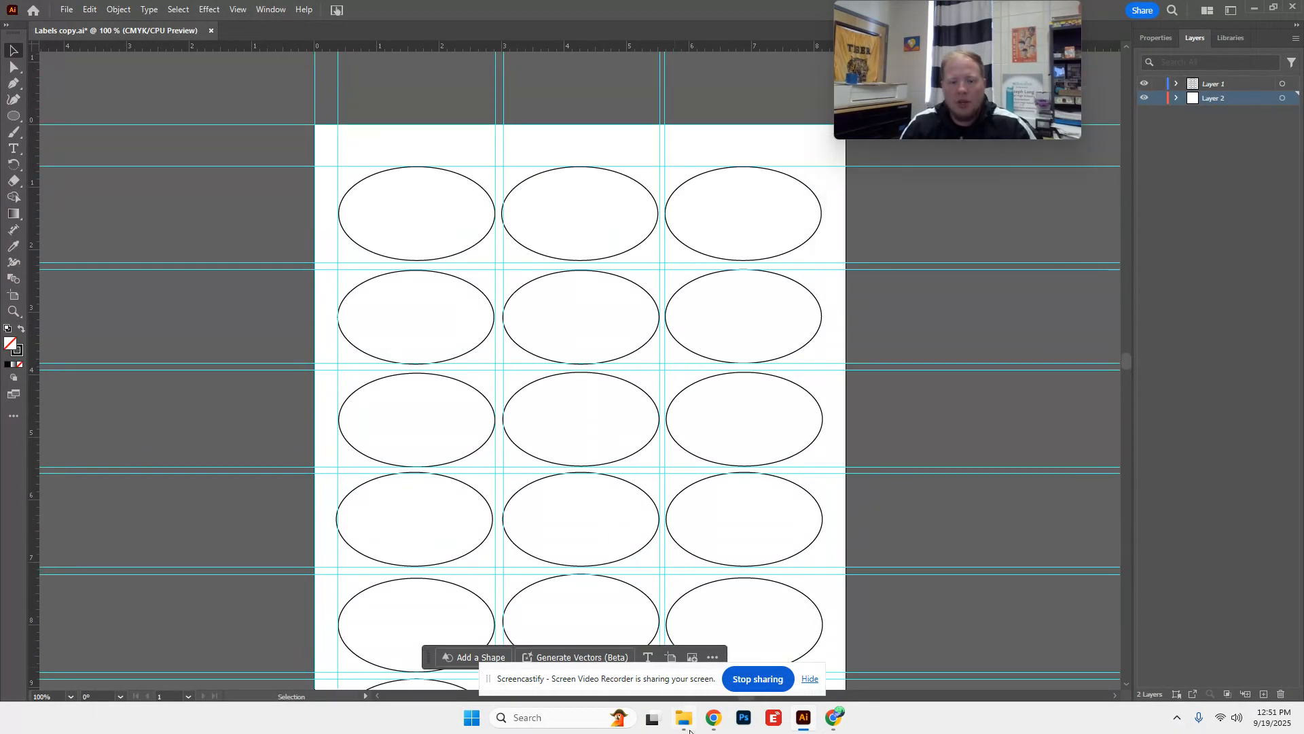
left_click(684, 719)
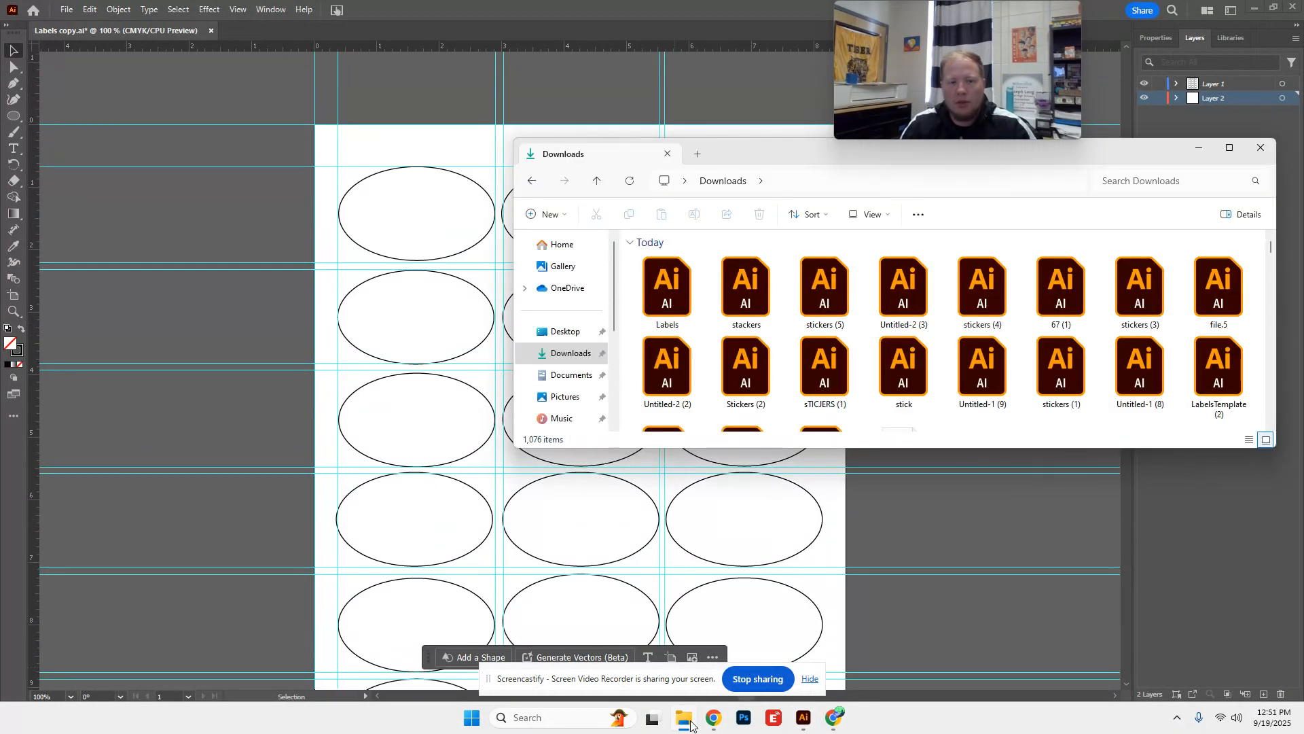
left_click(572, 397)
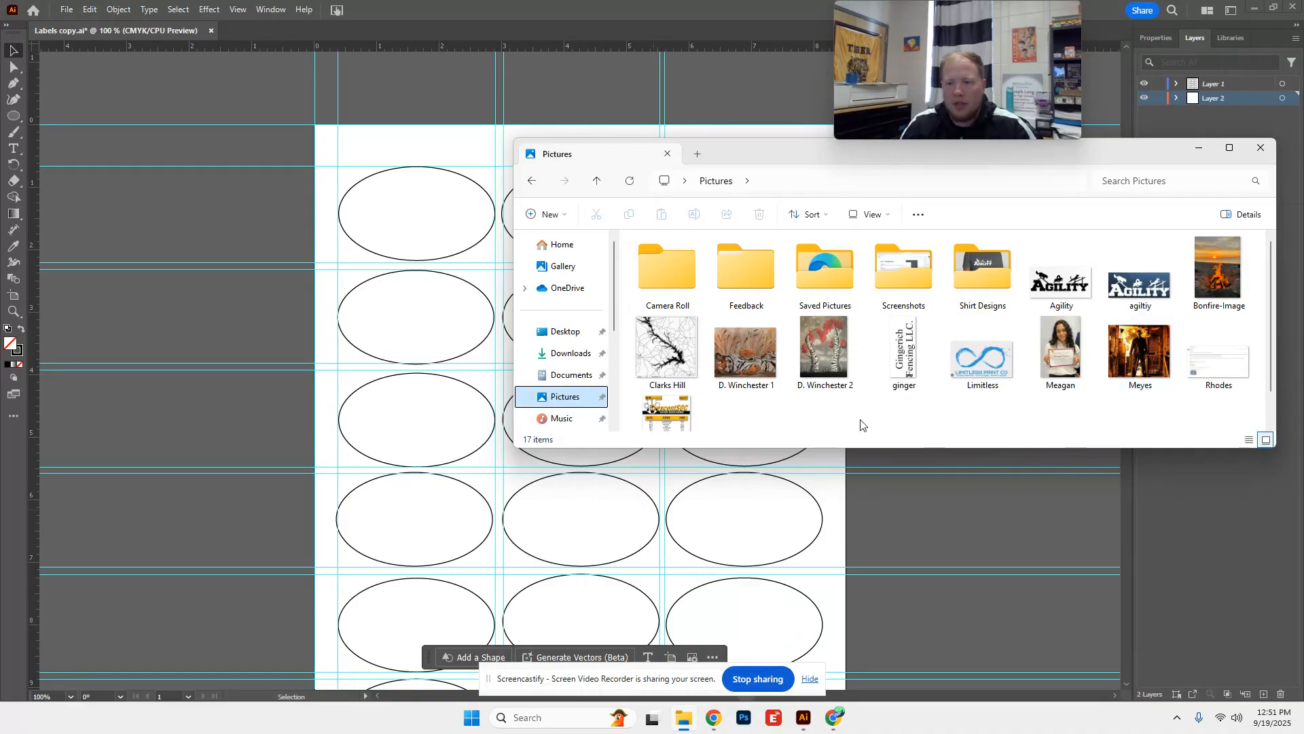
scroll(826, 391, "down", 2)
scroll(825, 391, "up", 1)
left_click(1214, 270)
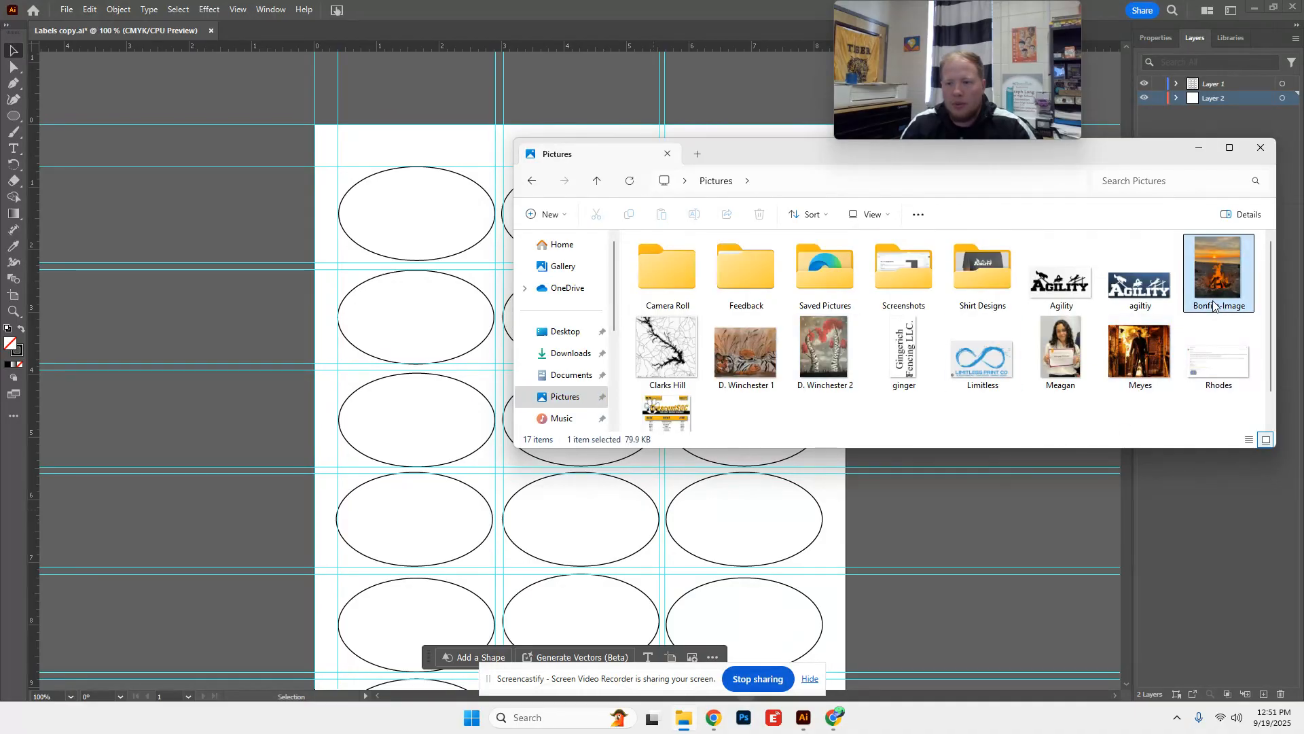
mouse_move(1214, 271)
left_mouse_down()
mouse_move(380, 175)
mouse_move(360, 195)
left_mouse_up()
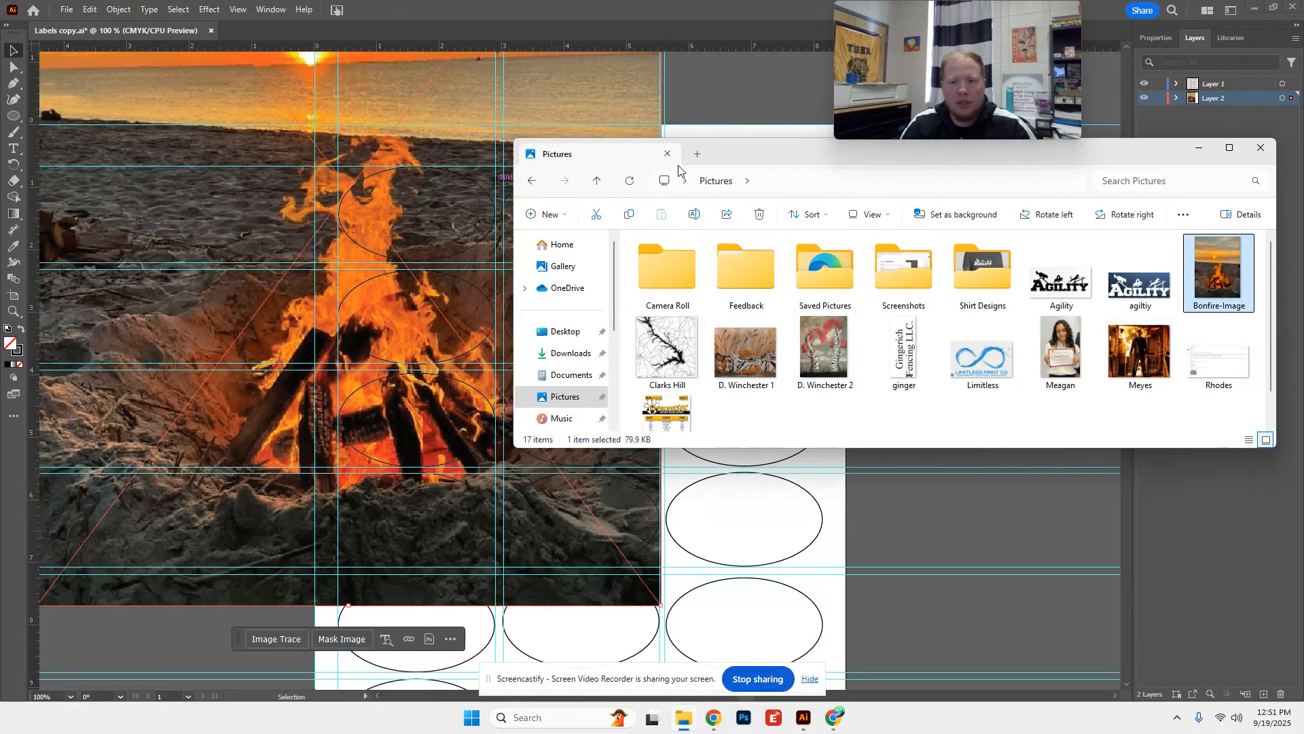
left_click(1197, 149)
Scale the bonfire image down proportionally and move it over the first oval in the top row.
scroll(438, 406, "up", 2)
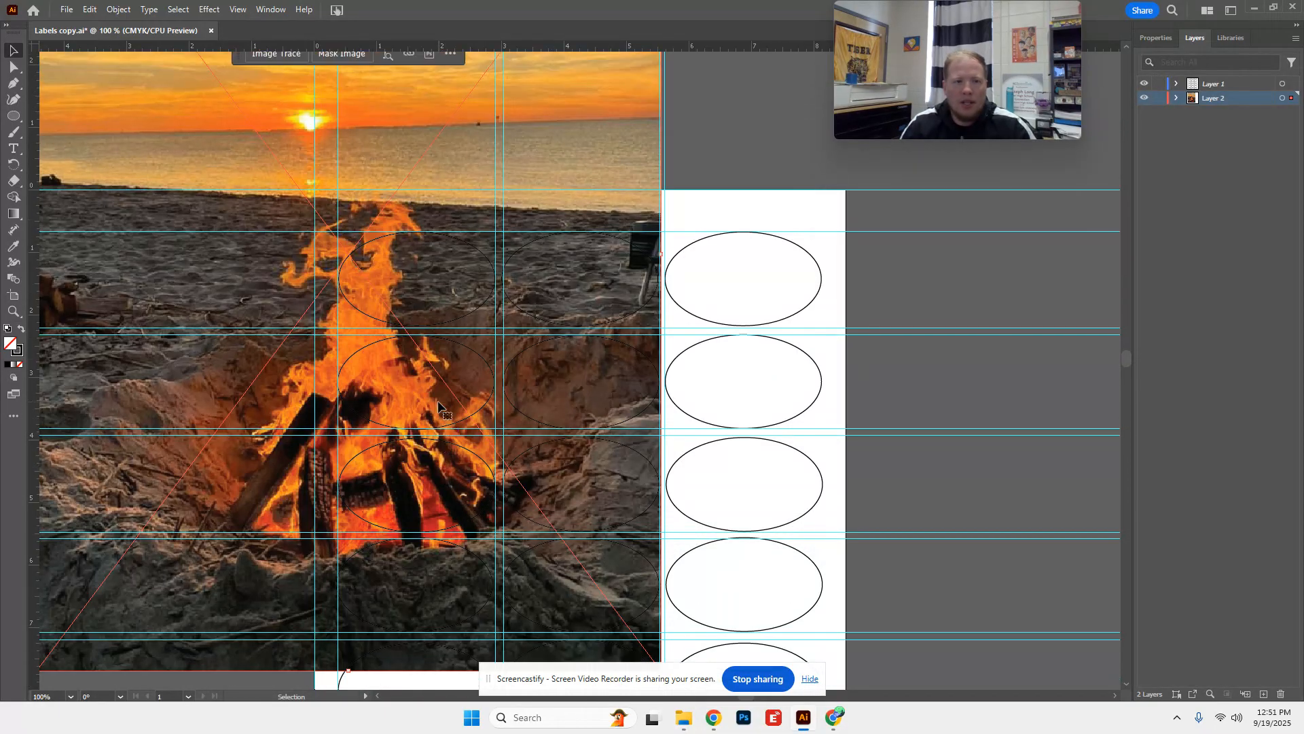
key("ctrl+minus")
key("ctrl+minus")
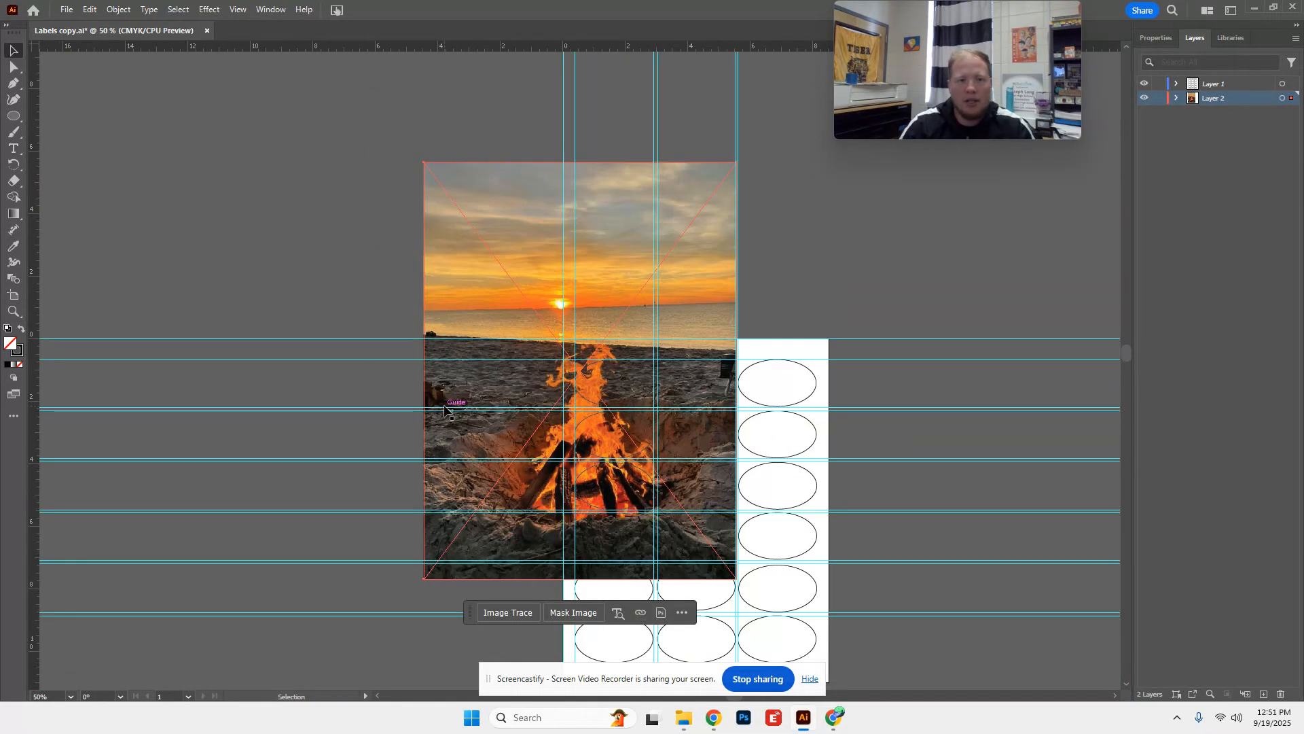
left_click_drag(424, 163, 644, 440)
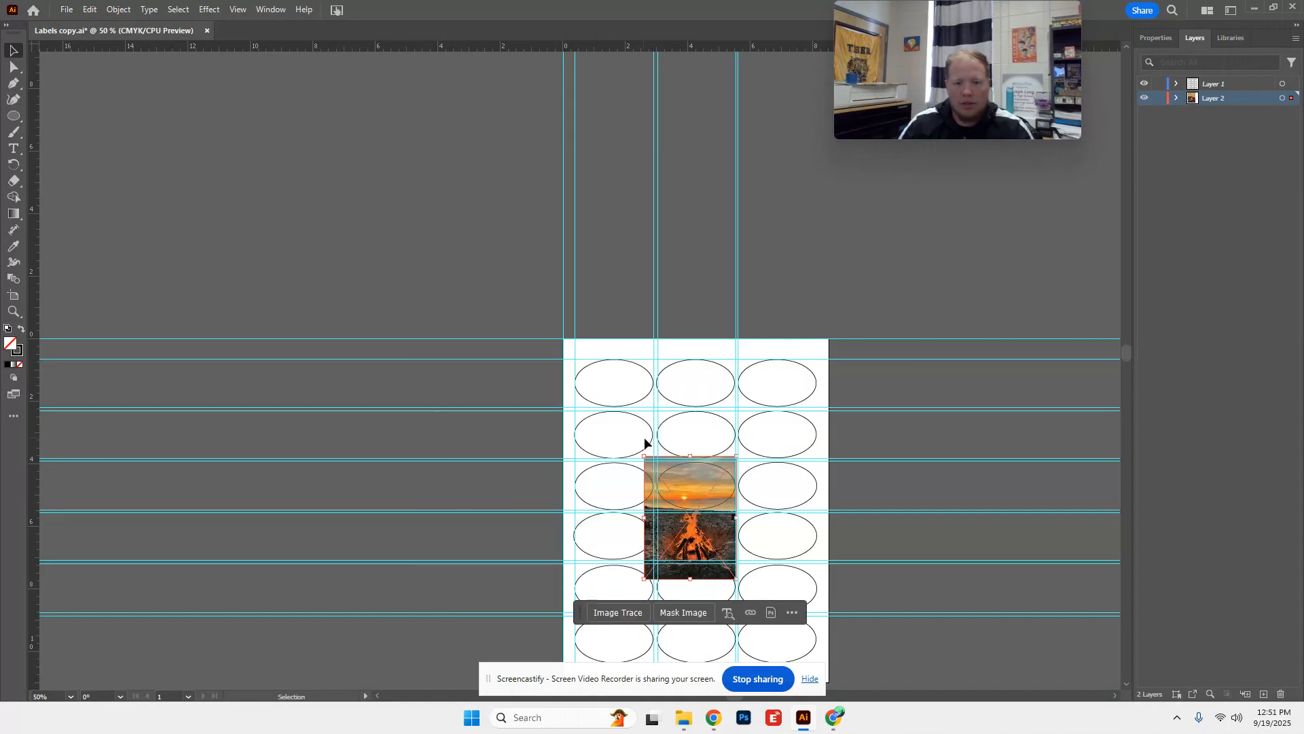
left_click_drag(699, 523, 629, 378)
left_click_drag(667, 312, 643, 328)
Reposition and slightly enlarge the bonfire image so it spans the first oval's full width with the fire inside the outline.
key("ctrl+equal")
key("ctrl+equal")
key("ctrl+equal")
key("ctrl+equal")
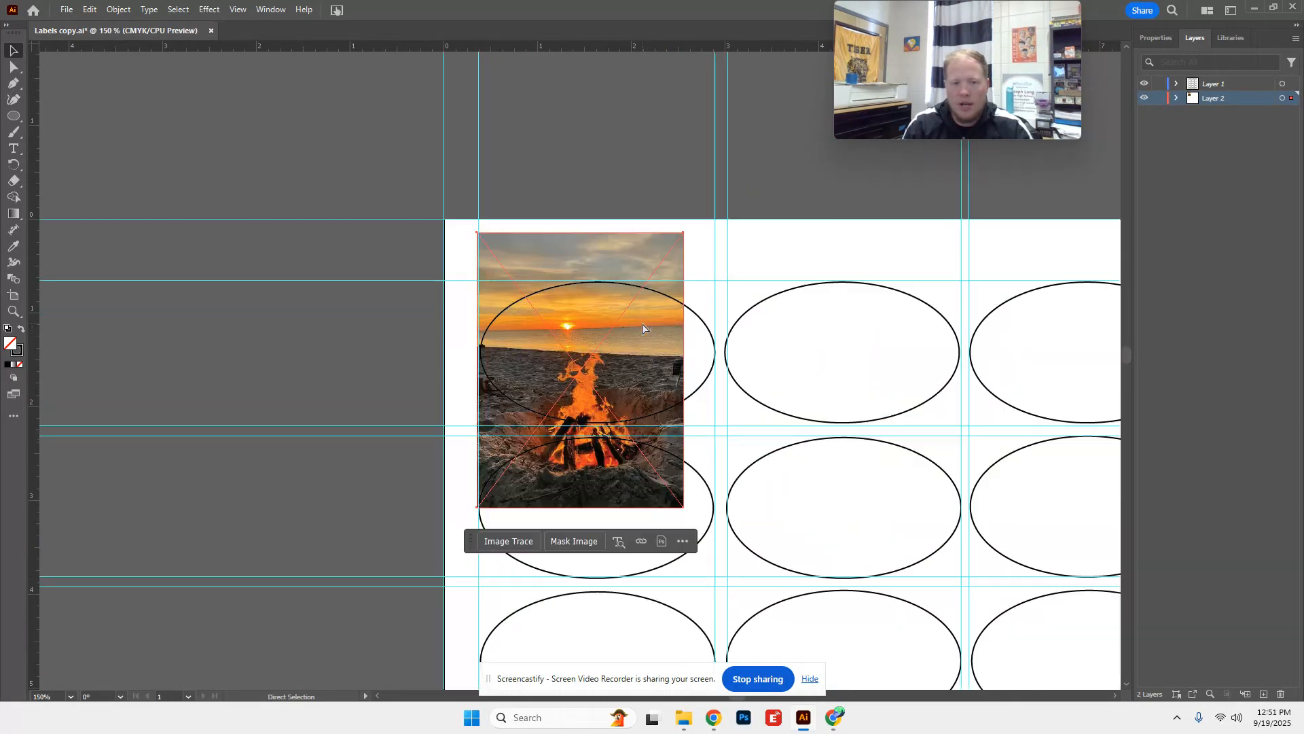
mouse_move(598, 364)
left_mouse_down()
mouse_move(618, 303)
mouse_move(603, 294)
left_mouse_up()
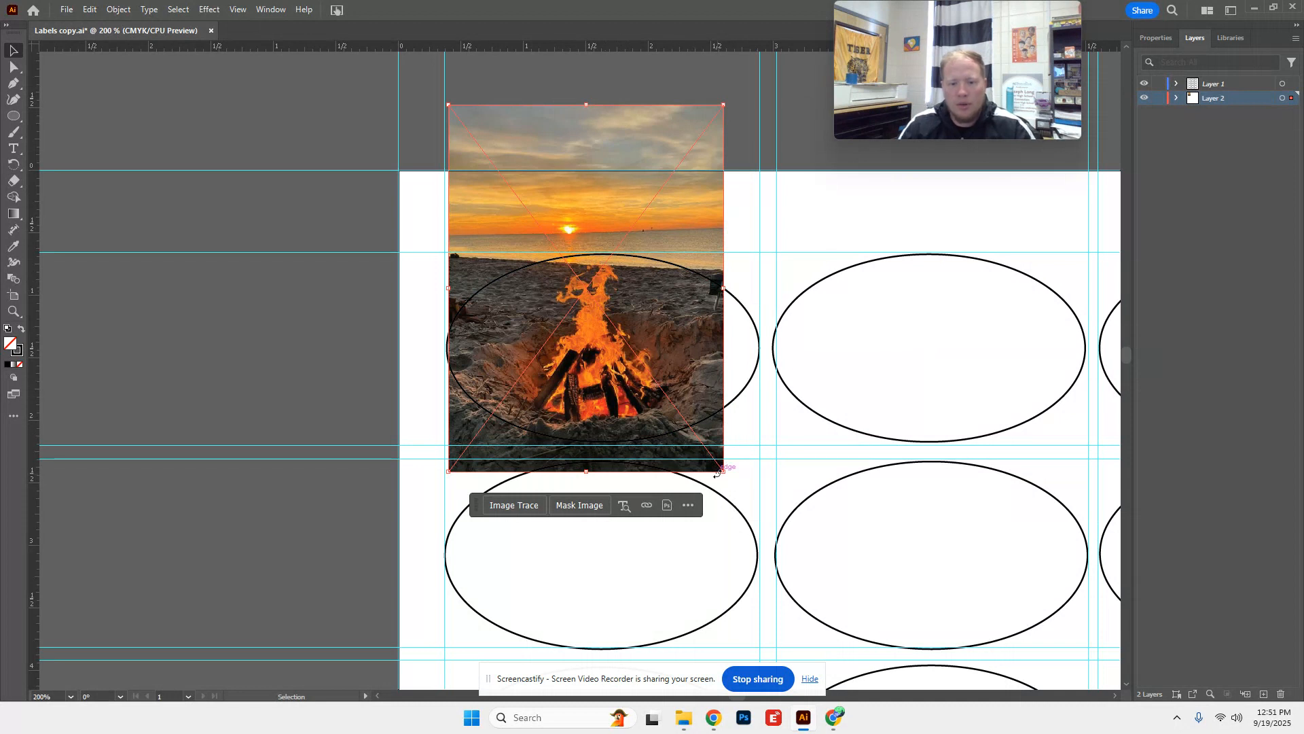
left_click_drag(723, 471, 785, 521)
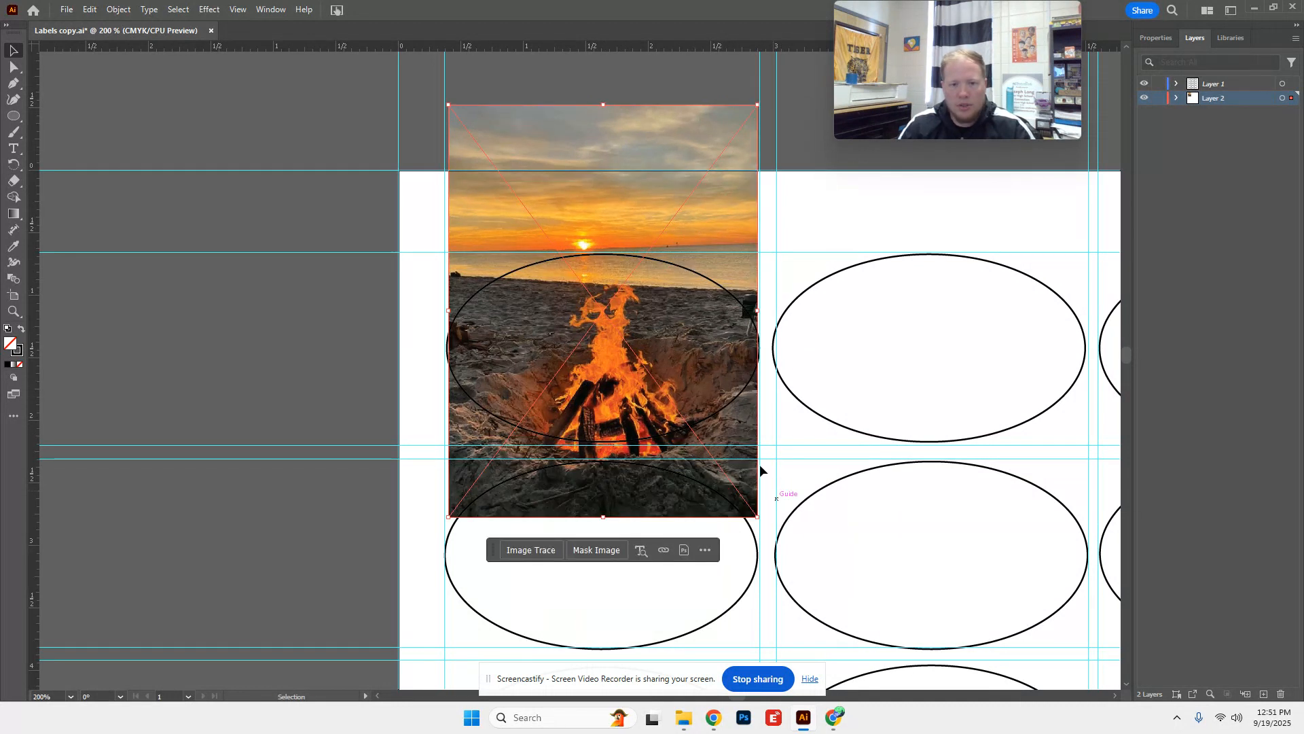
left_click_drag(638, 375, 633, 358)
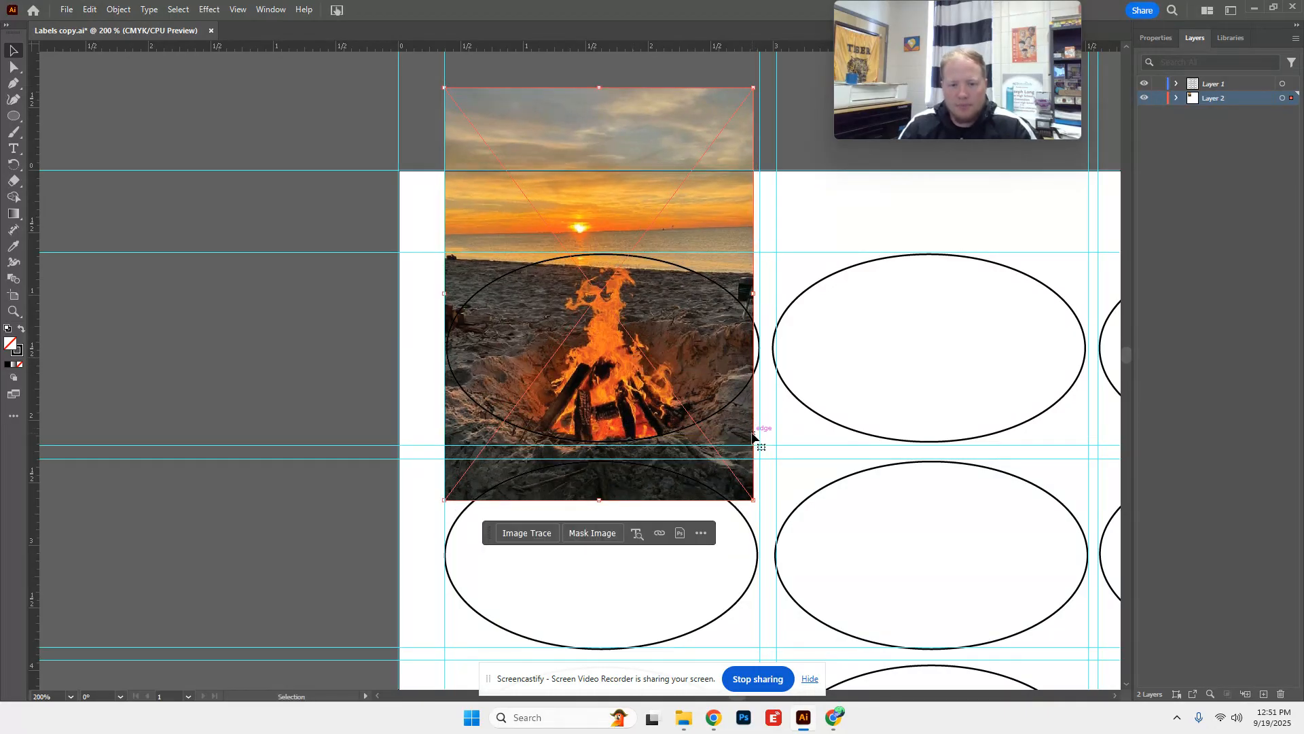
left_click_drag(760, 501, 769, 512)
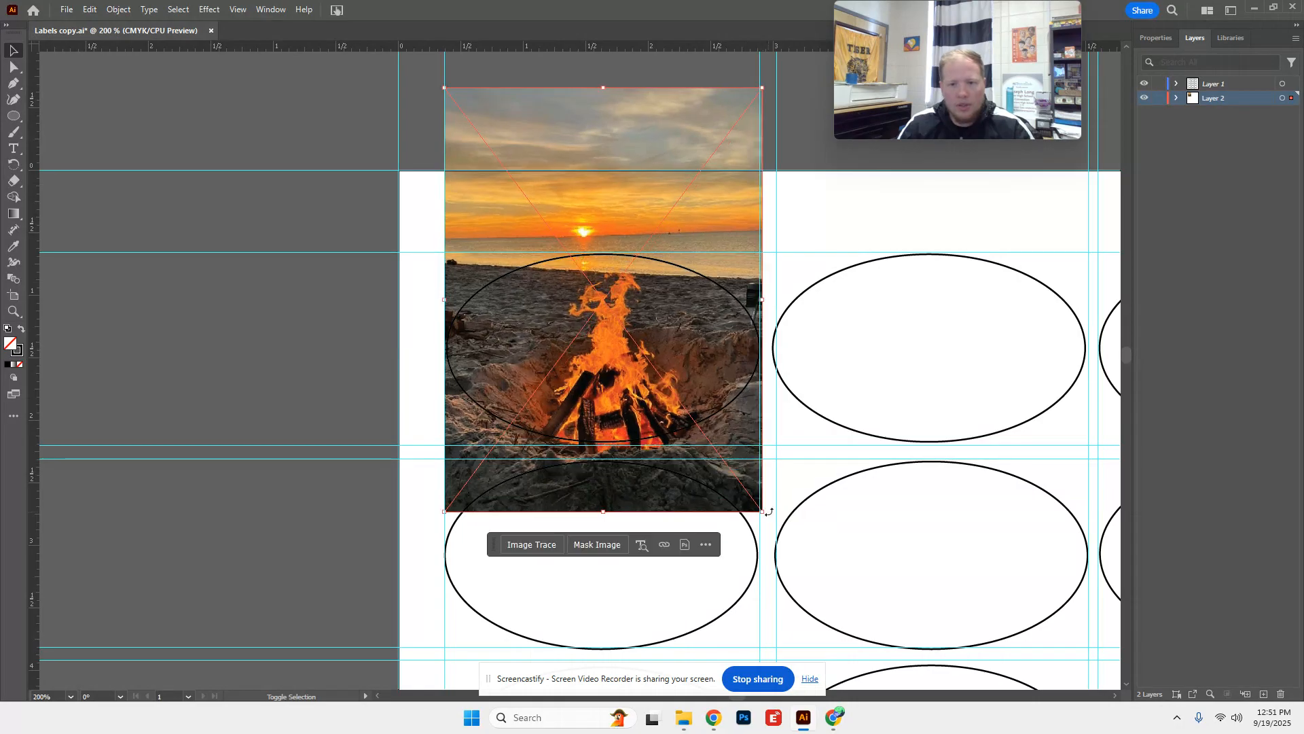
Select the linked bonfire image over the first oval and embed it in the document.
left_click(376, 258)
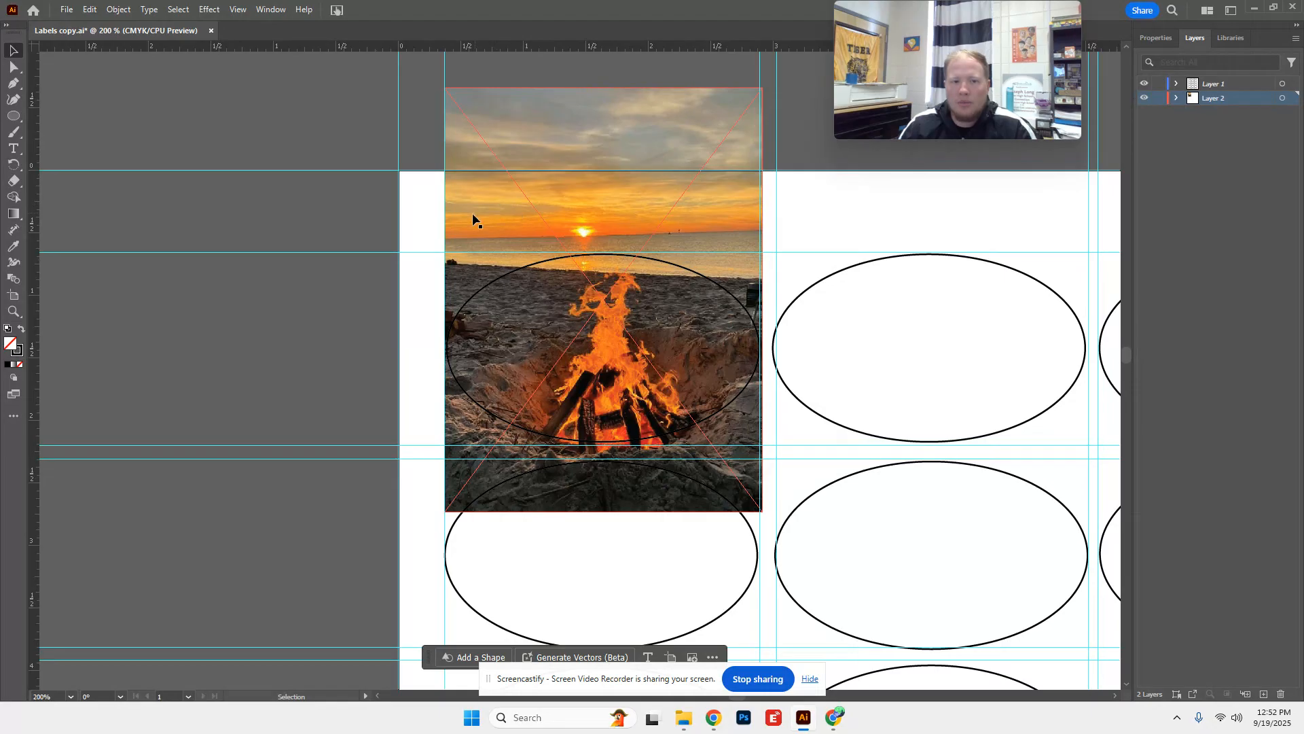
left_click(491, 204)
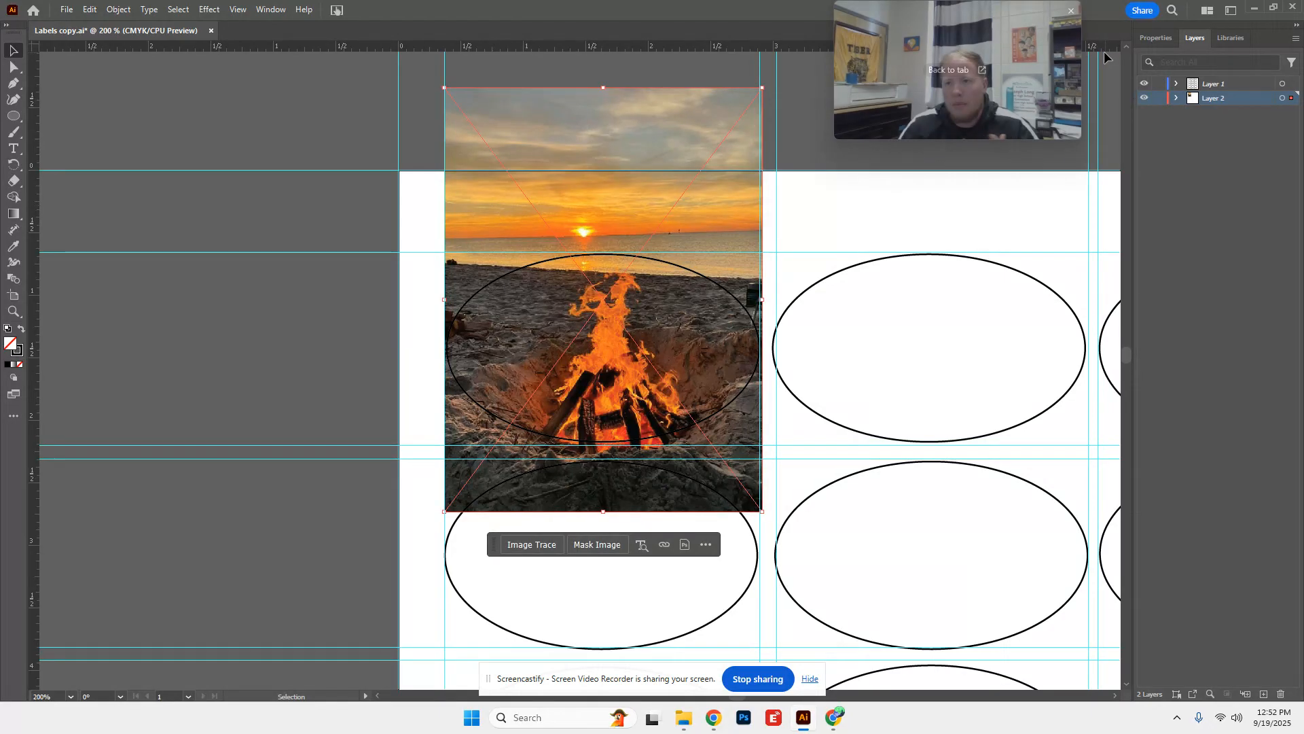
left_click(1147, 38)
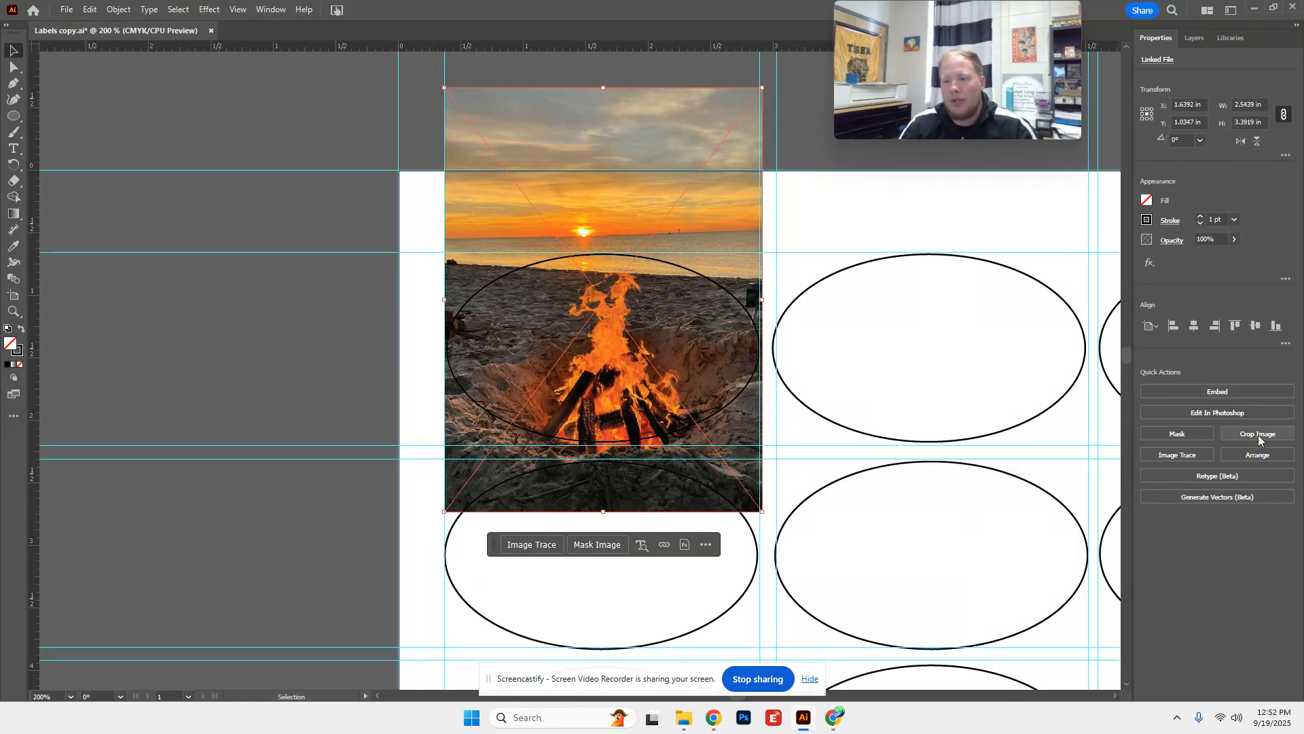
left_click(1222, 392)
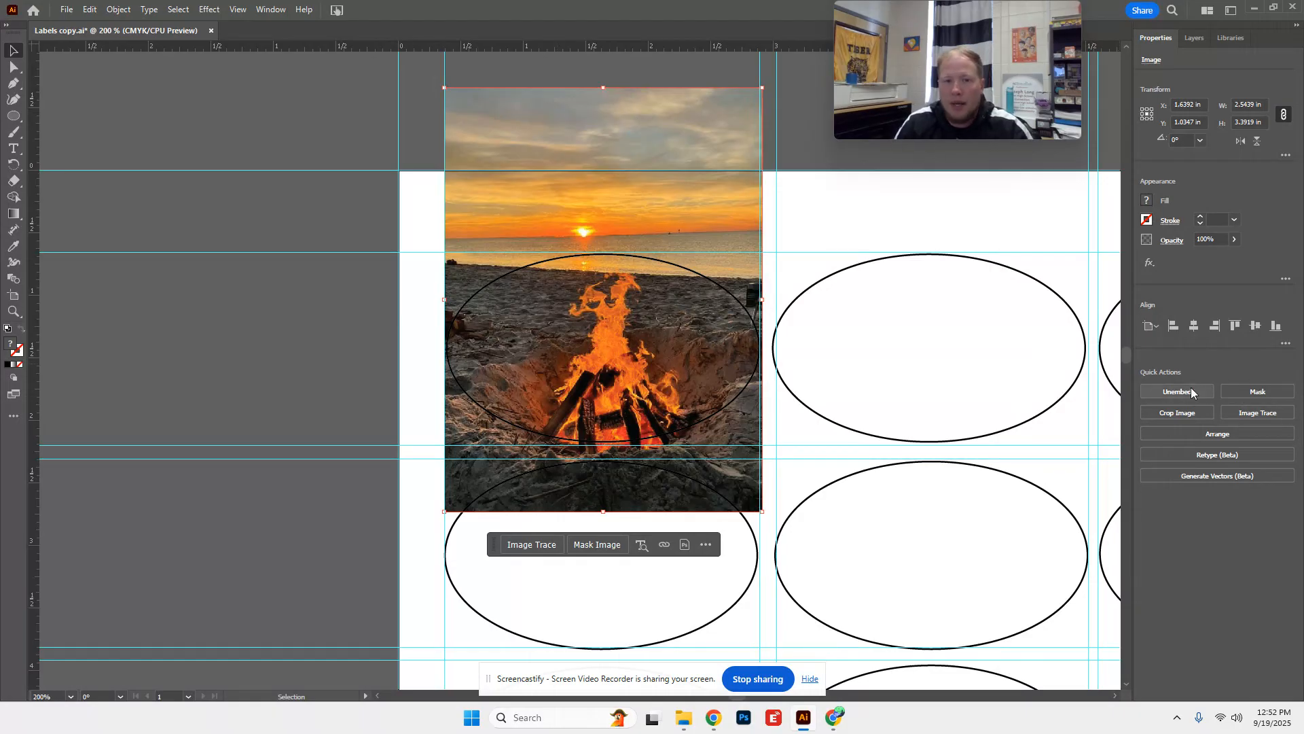
left_click(370, 218)
left_click(601, 212)
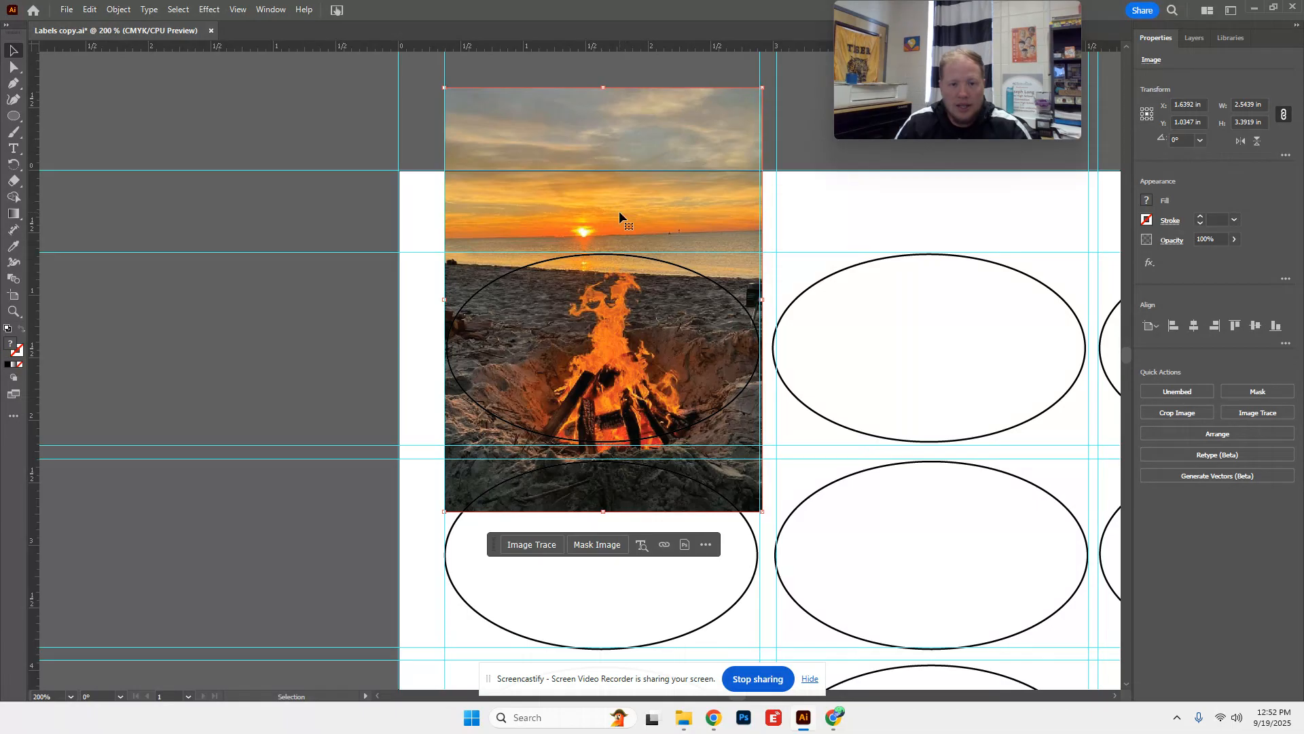
Clip the bonfire image to the first oval in the top row with a clipping mask, and deselect the result.
left_click(1195, 37)
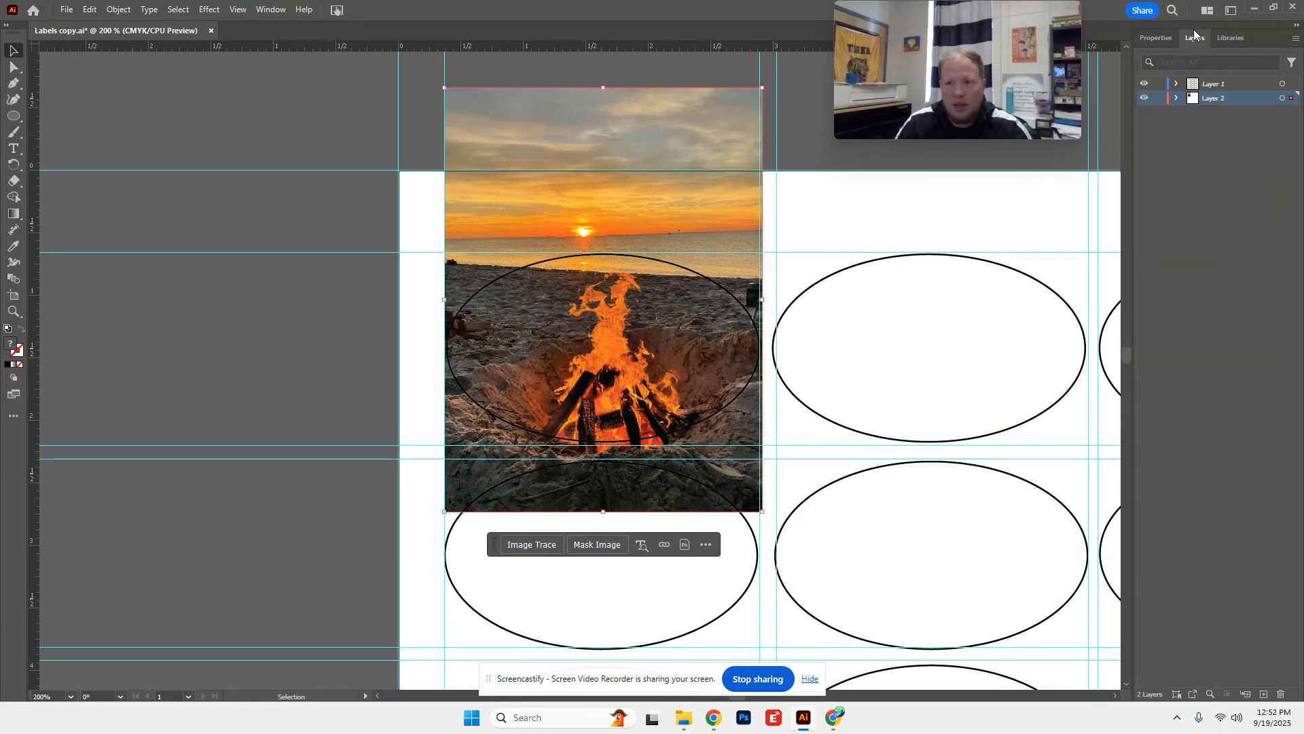
left_click(757, 327, "shift")
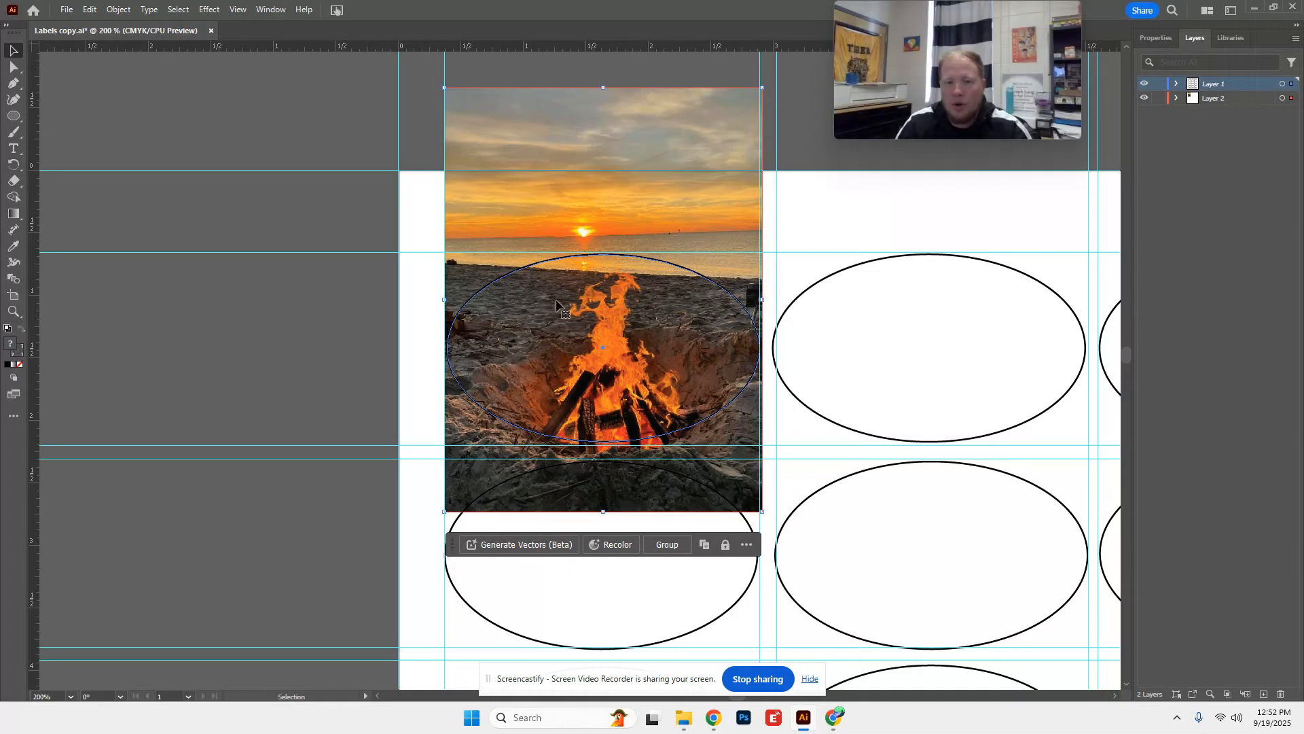
left_click(1153, 39)
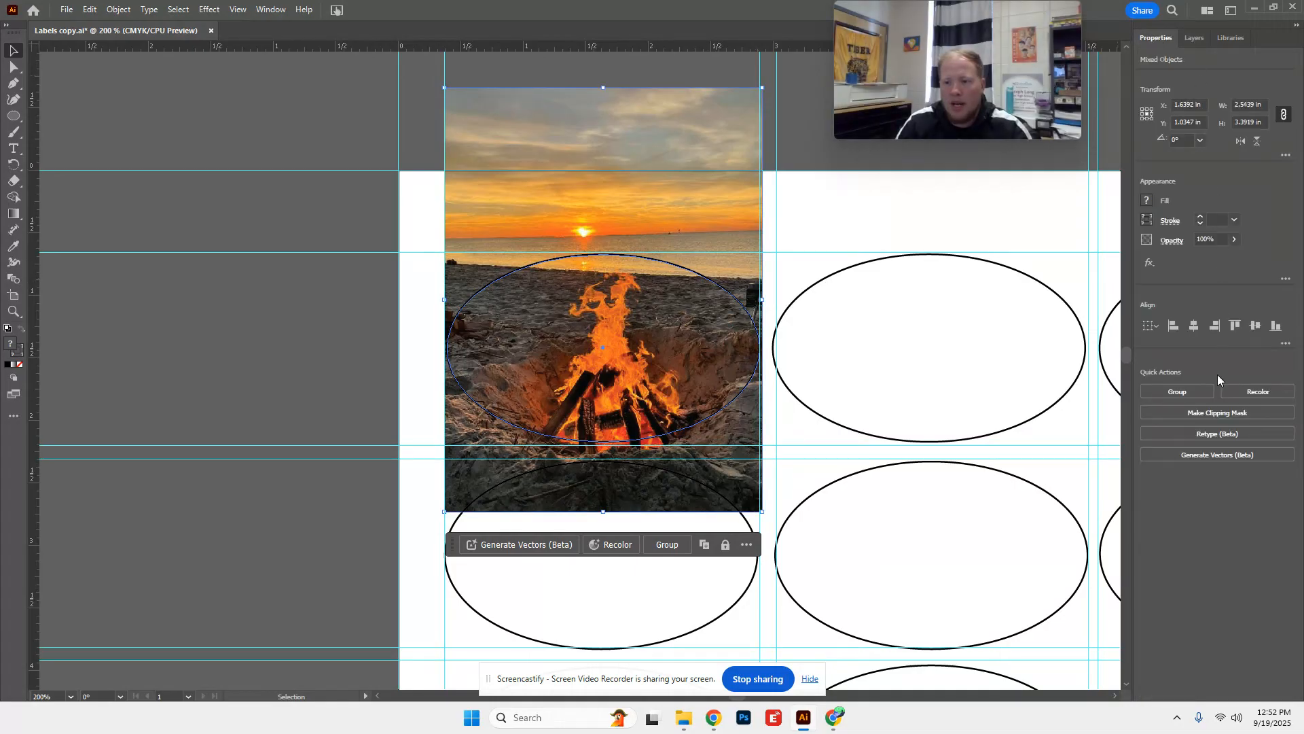
left_click(1243, 411)
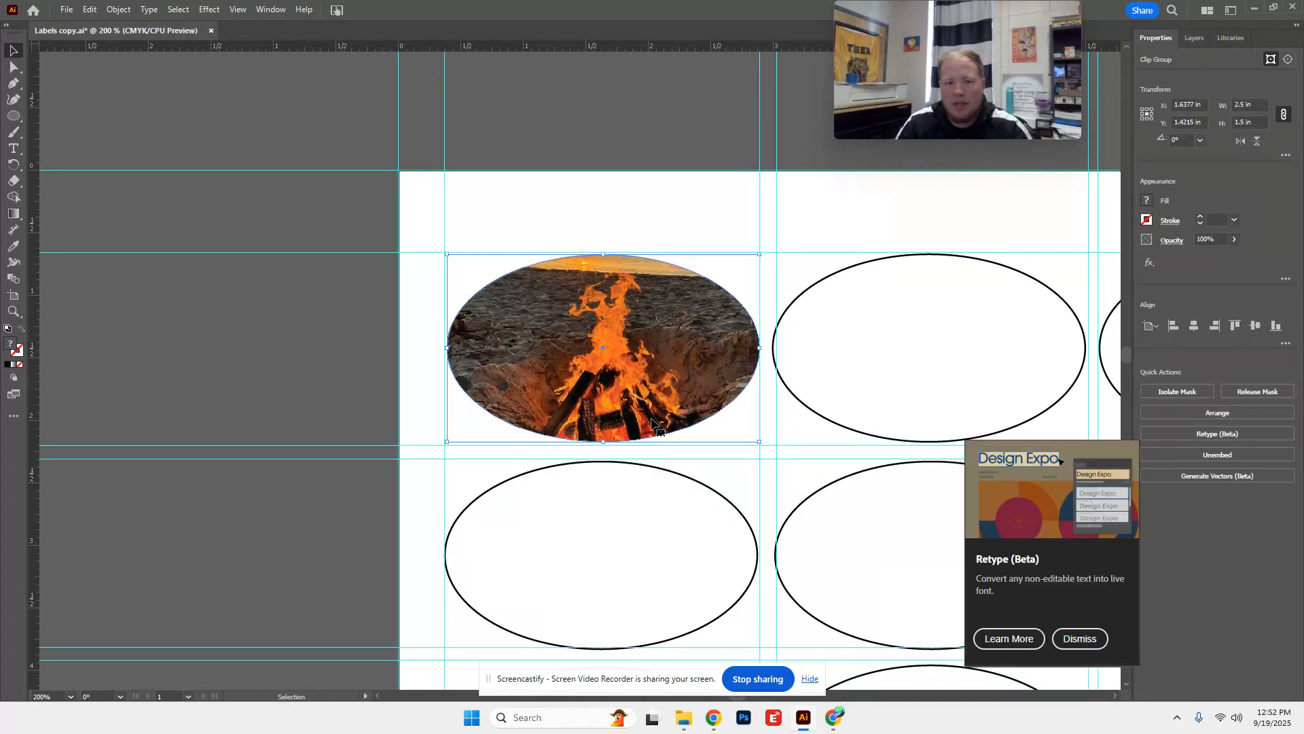
left_click(199, 243)
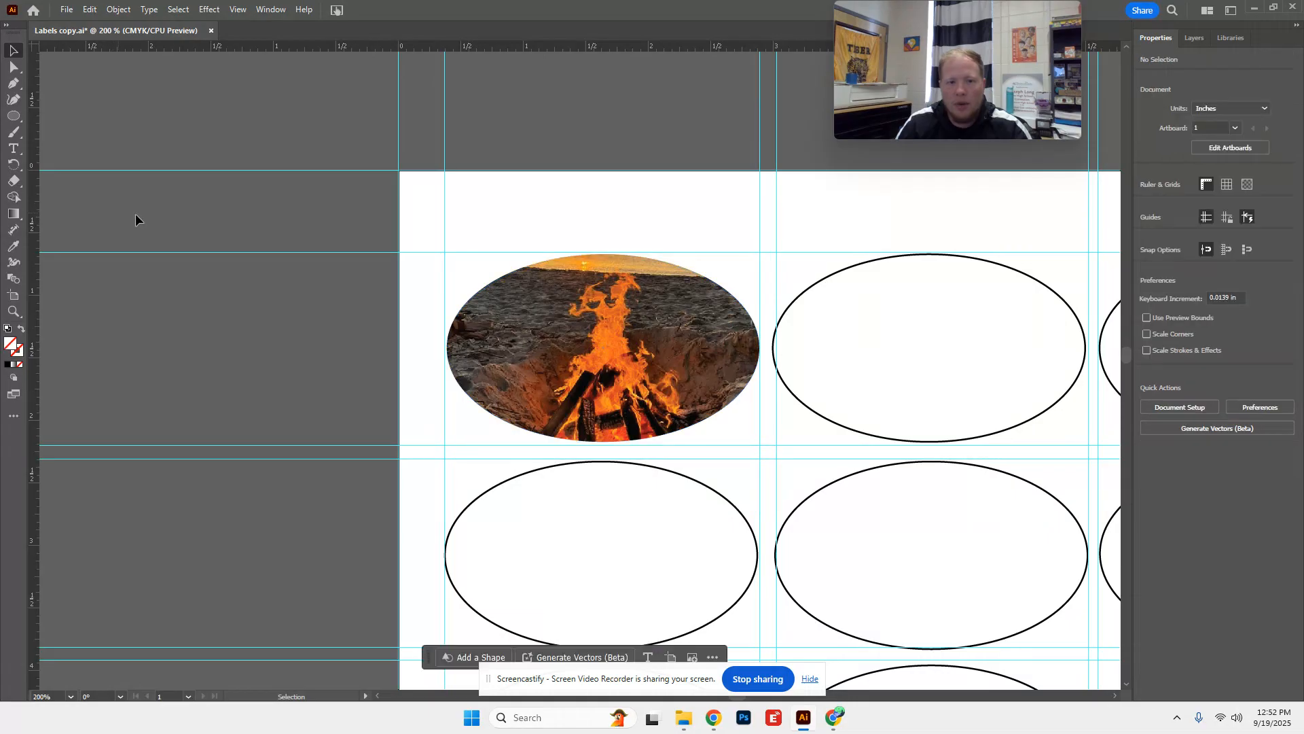
Isolate the clip group in the first oval and reposition the bonfire image inside the mask.
double_click(610, 353)
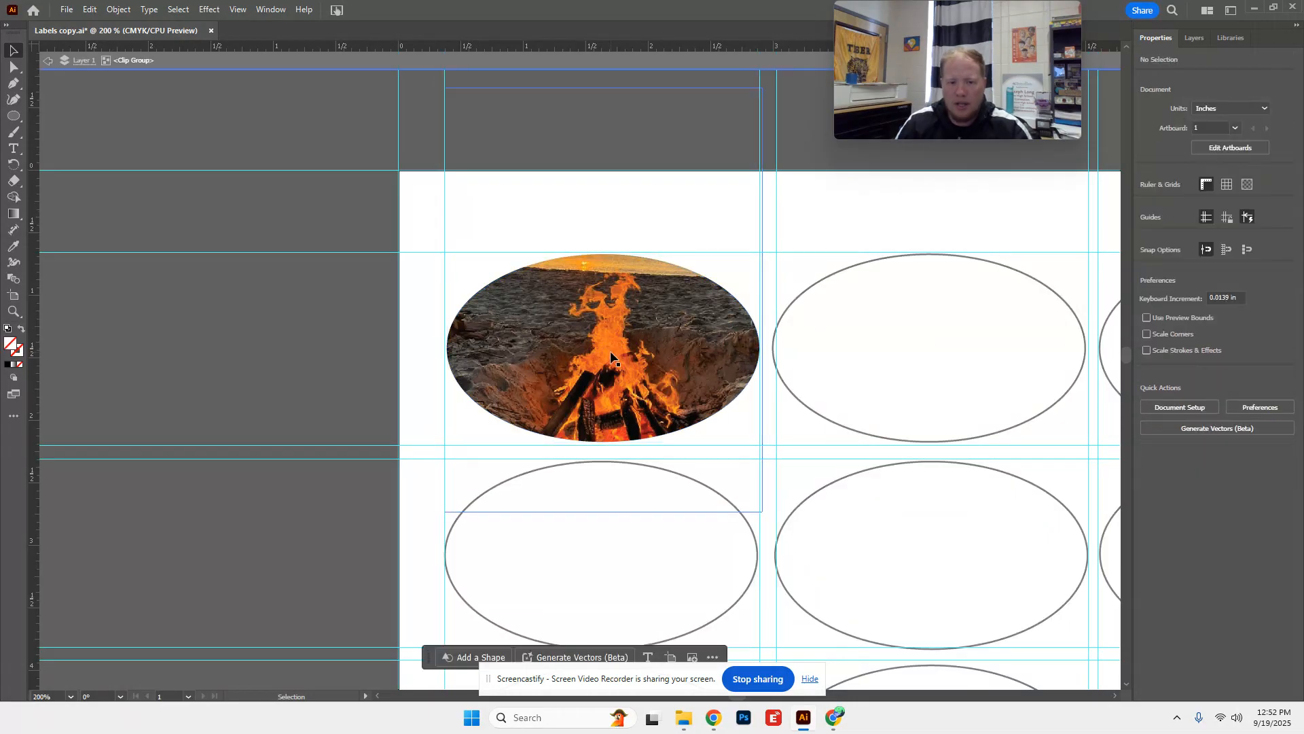
left_click(610, 353)
mouse_move(610, 351)
left_mouse_down()
mouse_move(570, 337)
mouse_move(608, 321)
mouse_move(590, 322)
mouse_move(614, 352)
mouse_move(586, 349)
left_mouse_up()
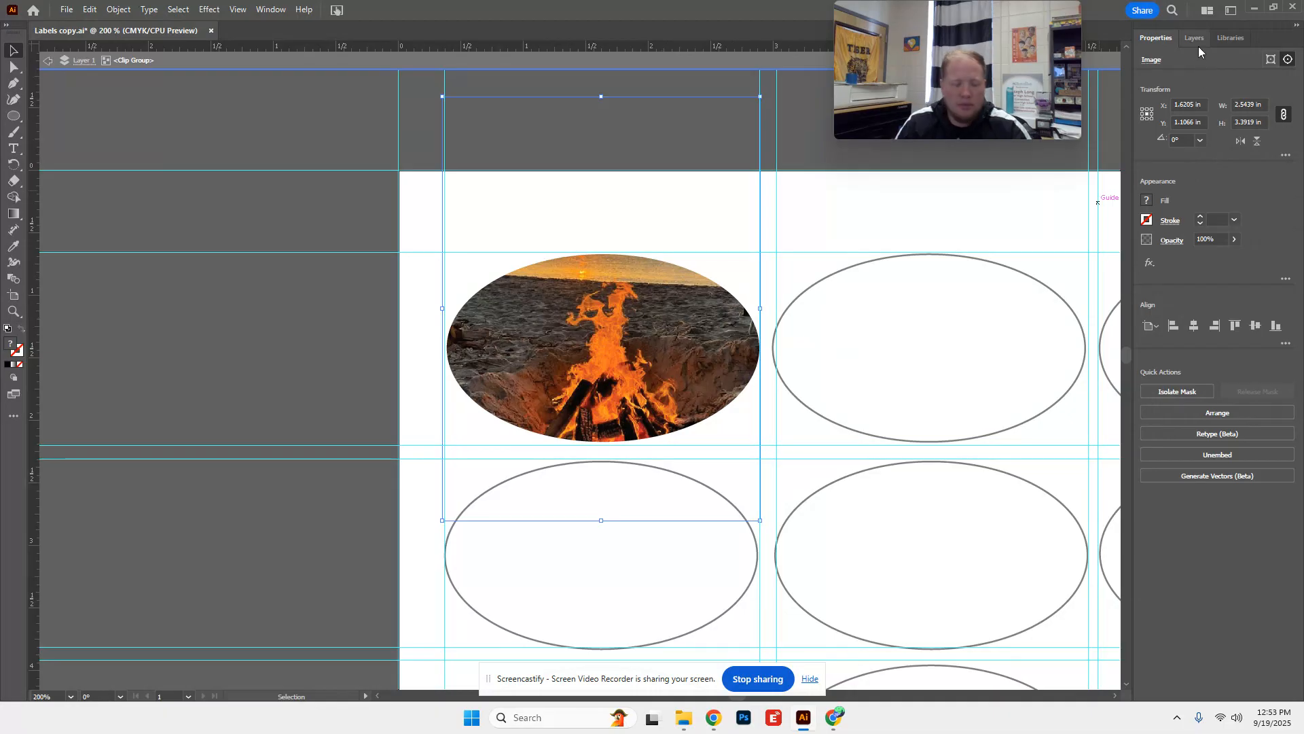
Undo the recent edits back to the linked, unclipped bonfire image over the first oval.
key("ctrl+z")
key("ctrl+z")
key("ctrl+z")
key("ctrl+z")
key("ctrl+z")
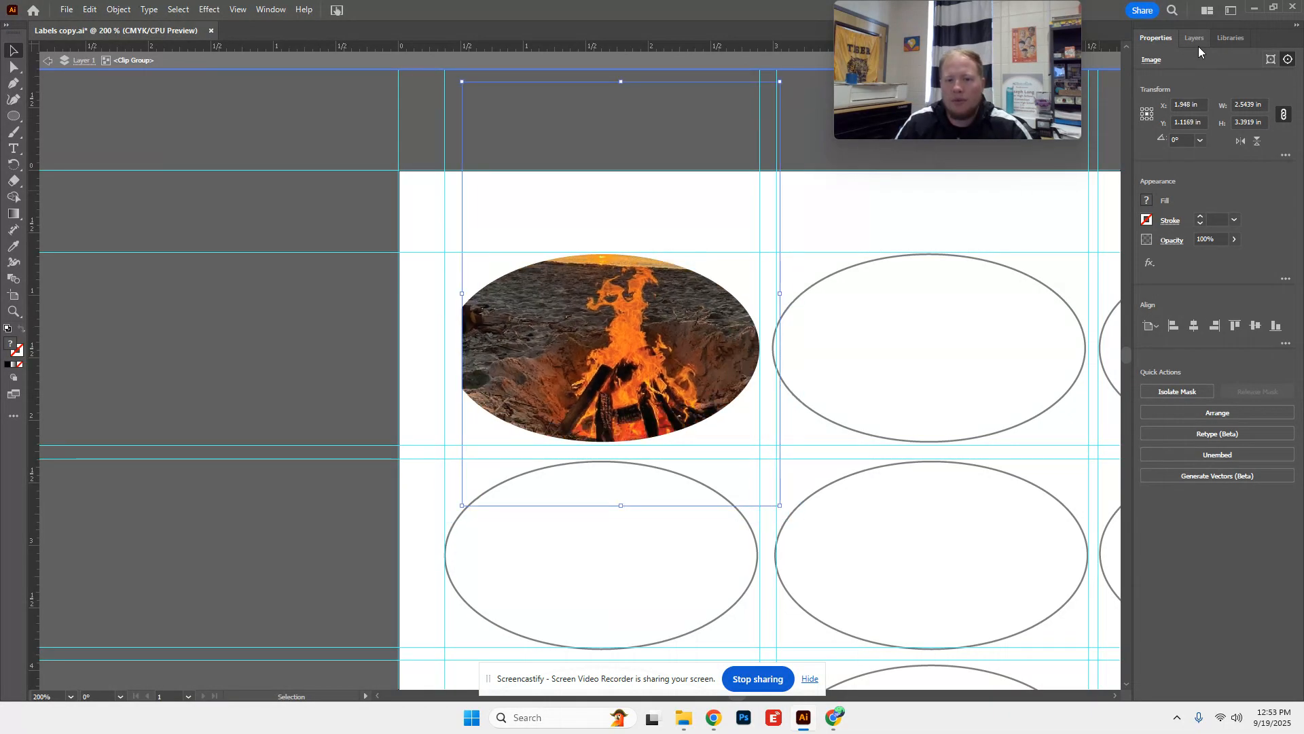
key("ctrl+z")
key("ctrl+z")
key("ctrl+z")
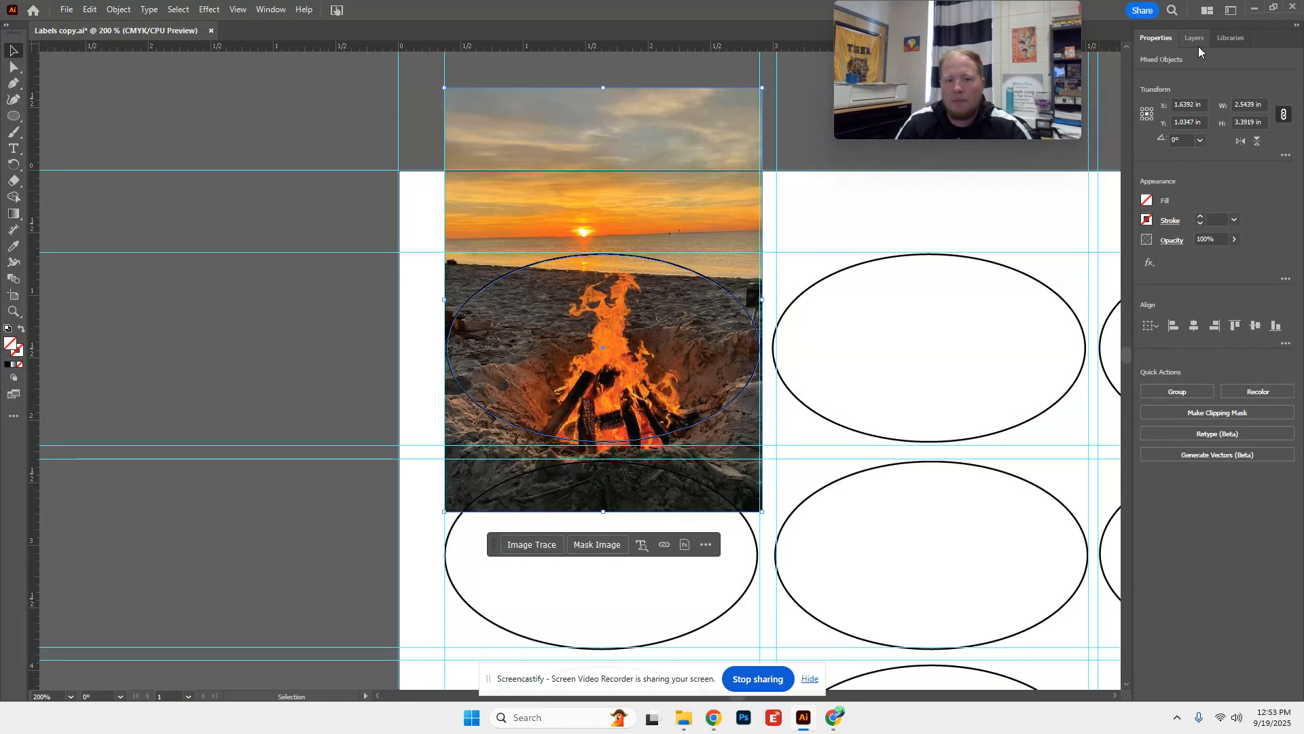
Move Layer 2 into Layer 1 as a sublayer above all the ellipses and guides.
left_click(1194, 39)
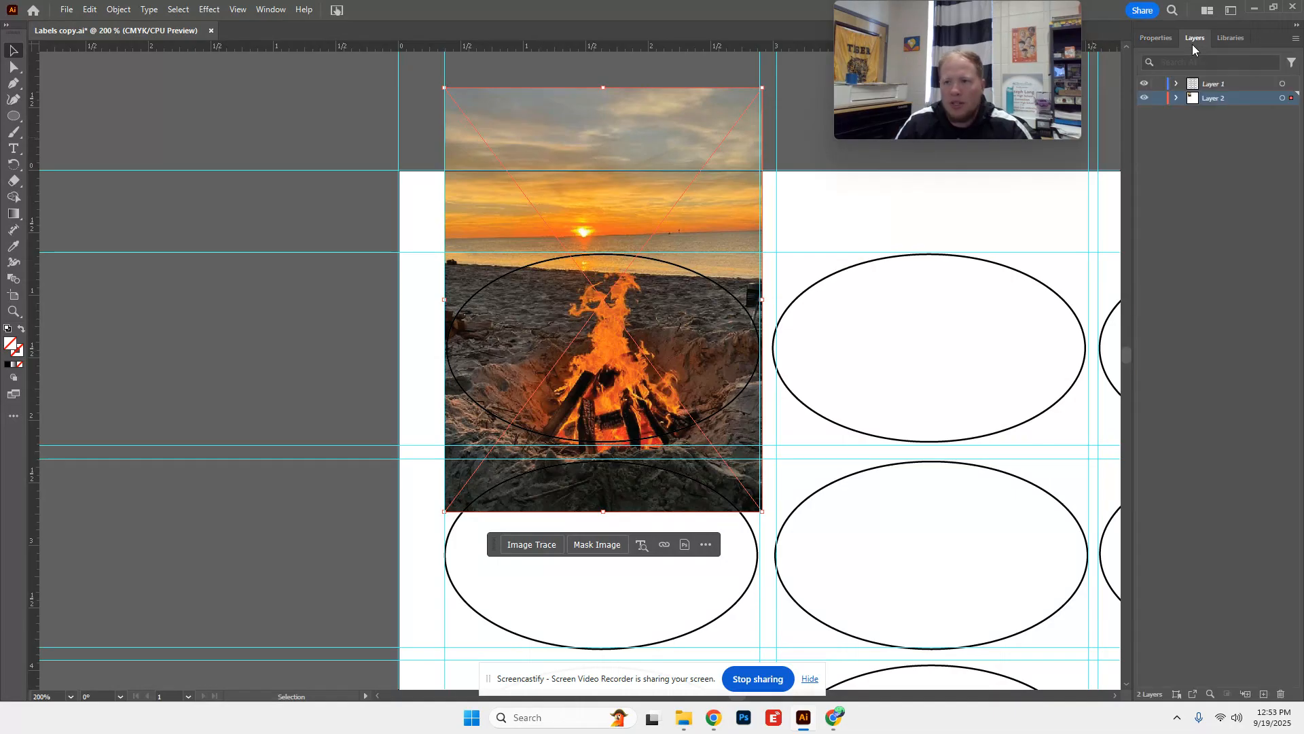
left_click_drag(1209, 99, 1214, 84)
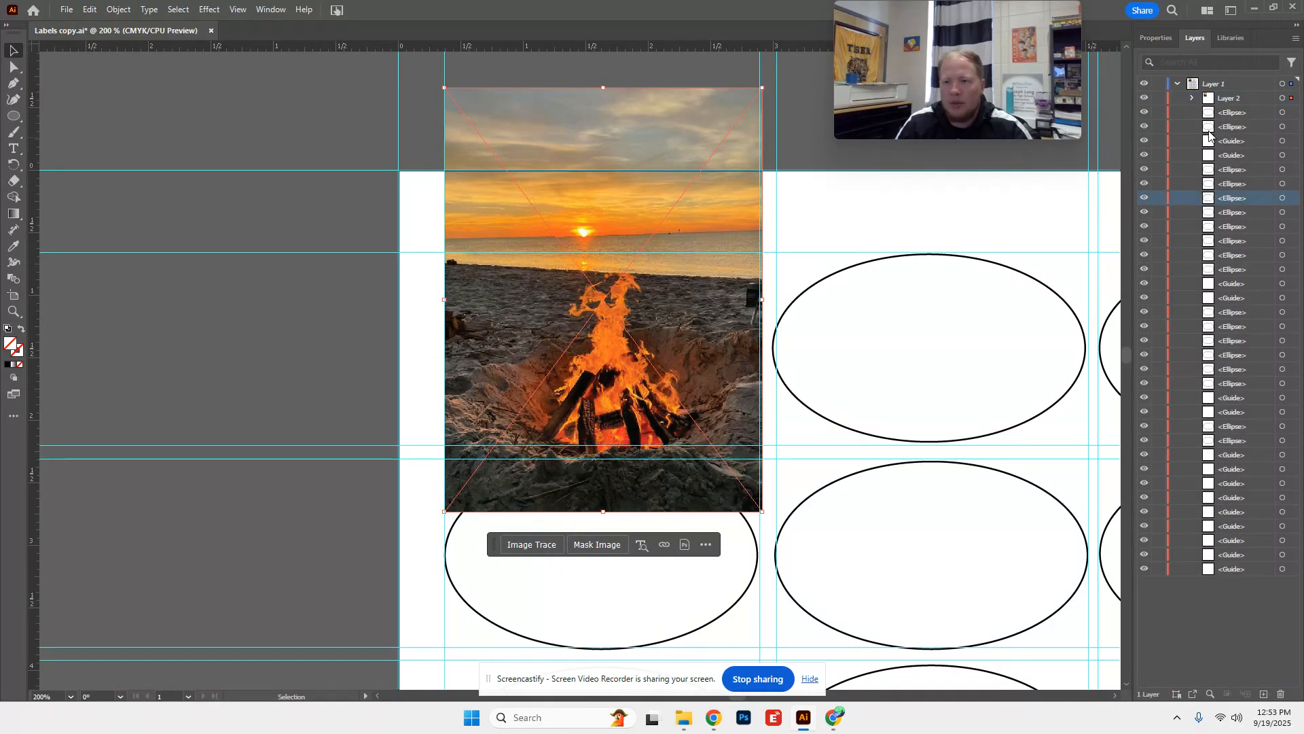
left_click(1218, 98)
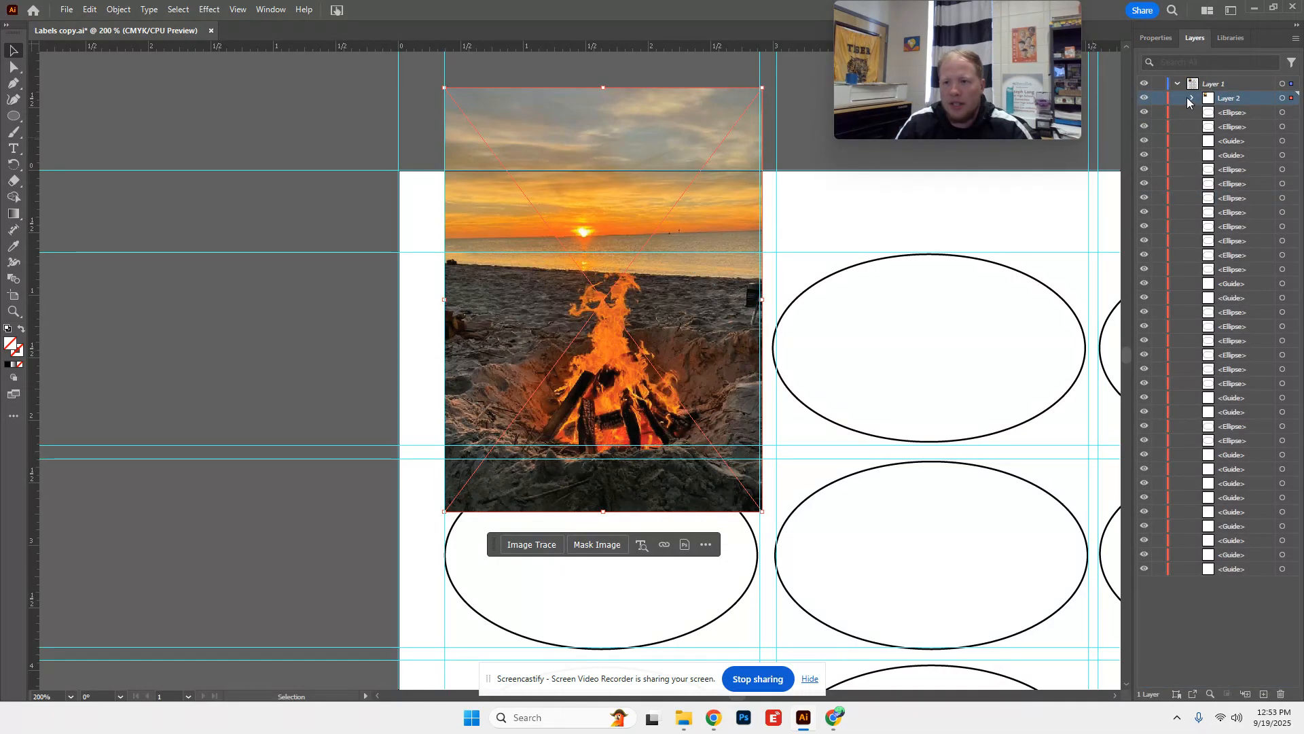
left_click(1189, 99)
left_click(1193, 100)
left_click(1177, 84)
left_click(1177, 84)
Move the bonfire image down and to the left to expose part of the first oval's outline.
left_click(349, 245)
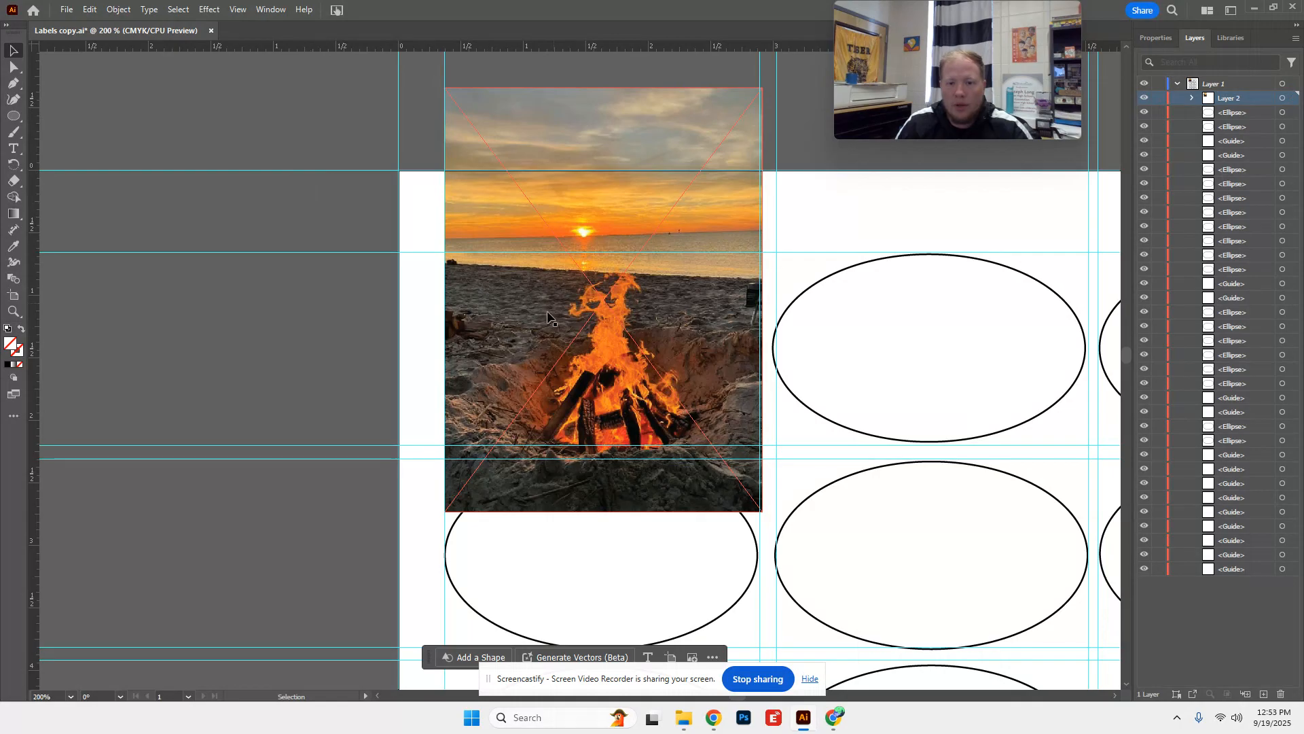
left_click(492, 288)
left_click_drag(432, 291, 563, 354)
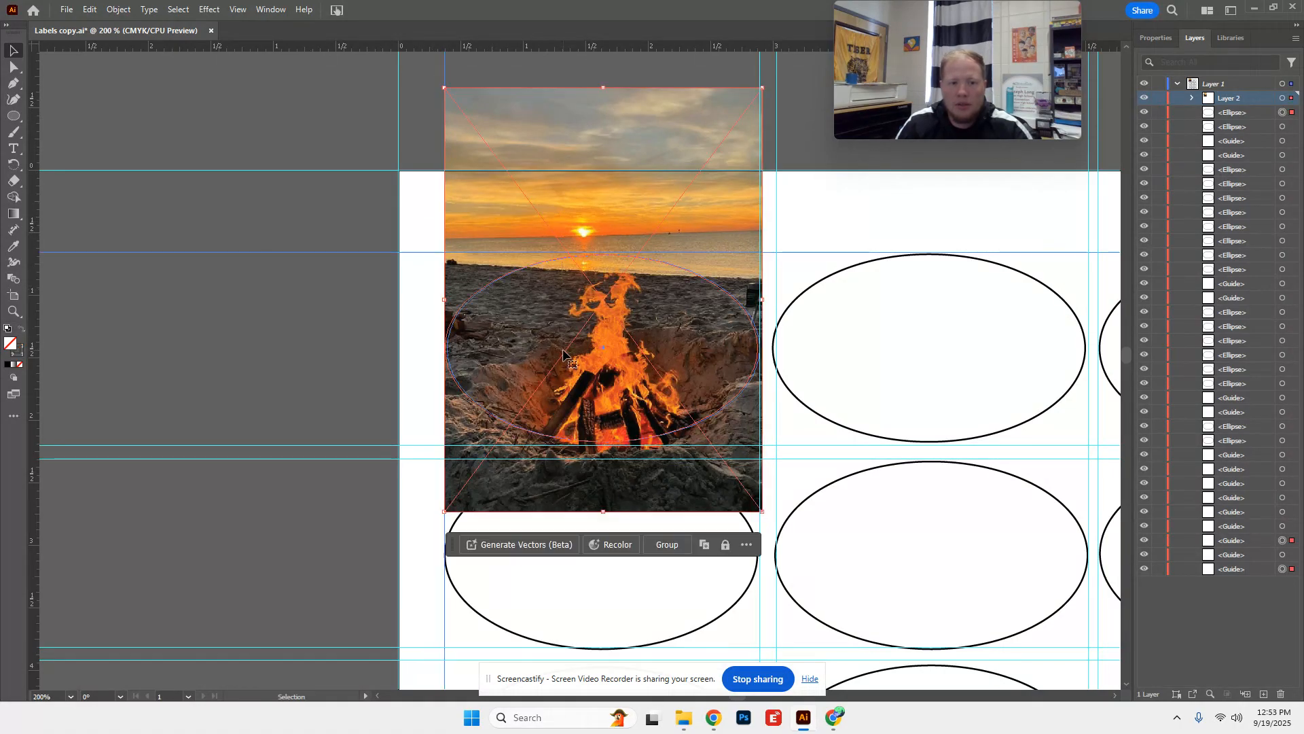
left_click(725, 262)
left_click_drag(725, 263, 638, 325)
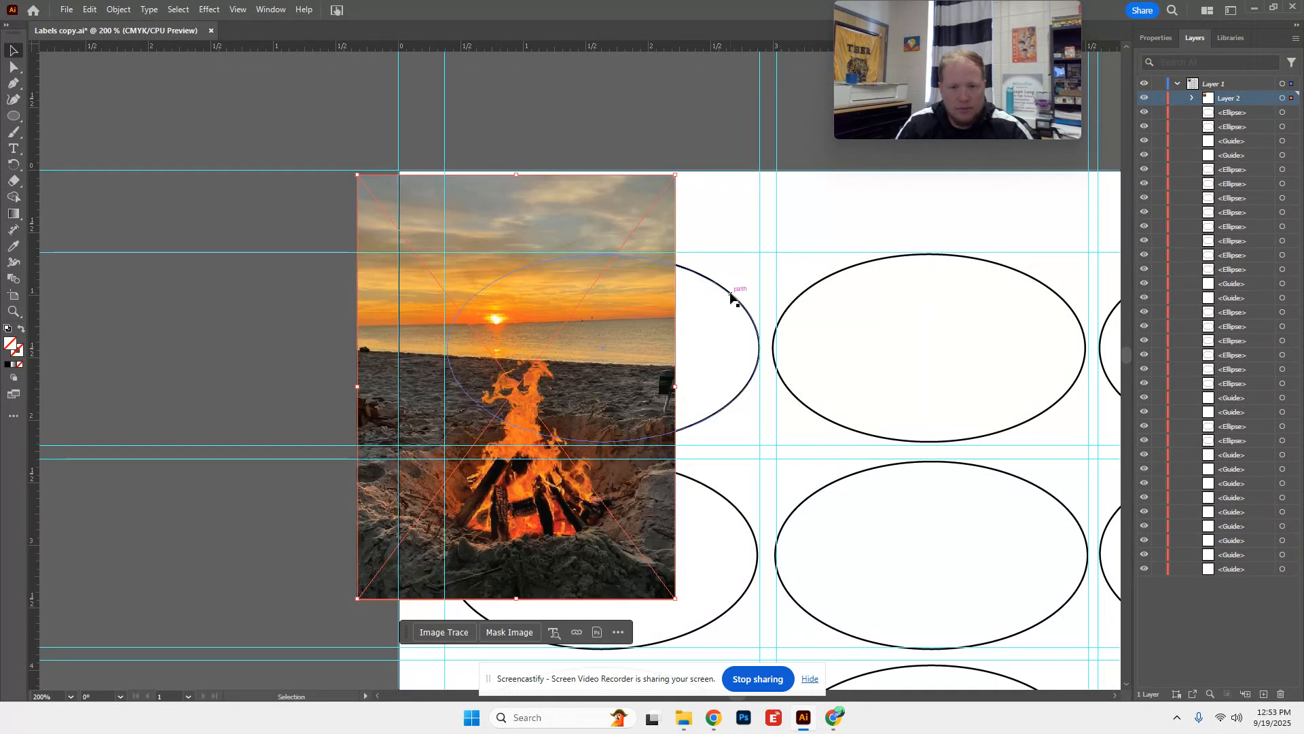
Try to make a clipping mask from the first oval and the image above it, and undo the image's last move.
left_click_drag(724, 278, 625, 297)
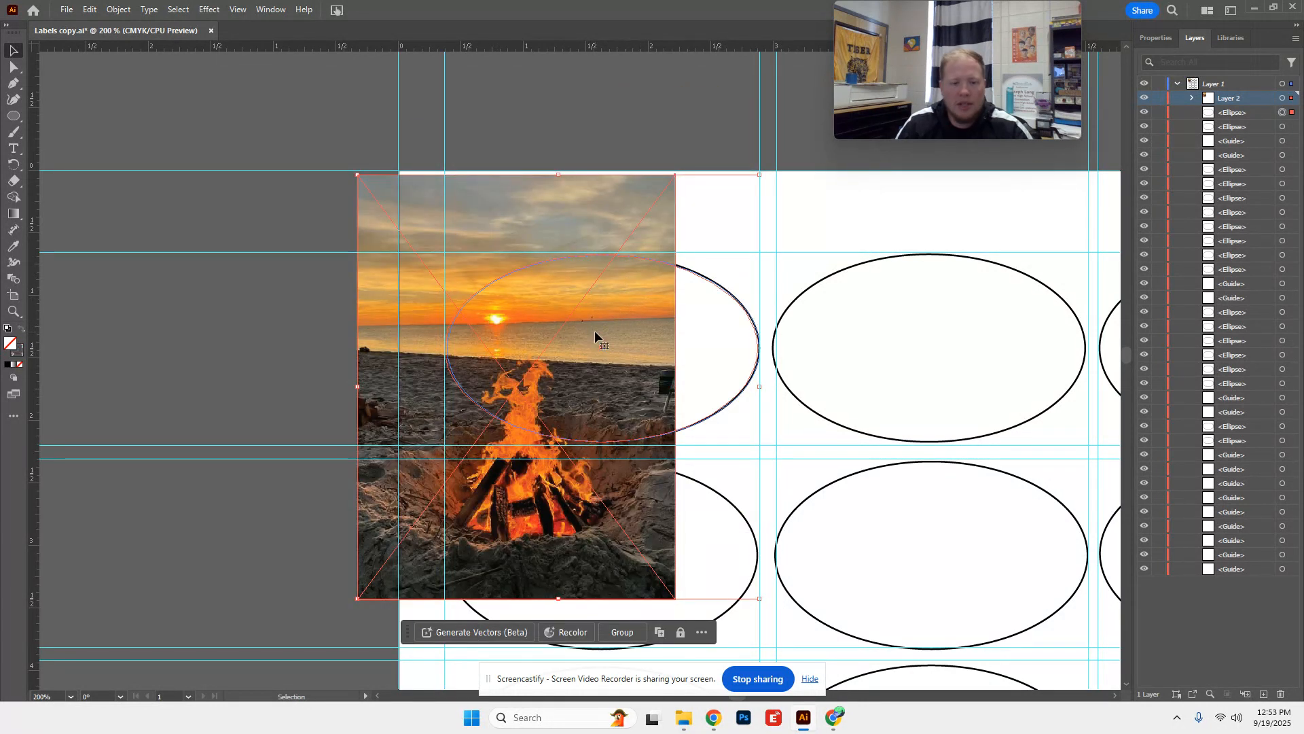
left_click(1155, 38)
left_click(1203, 412)
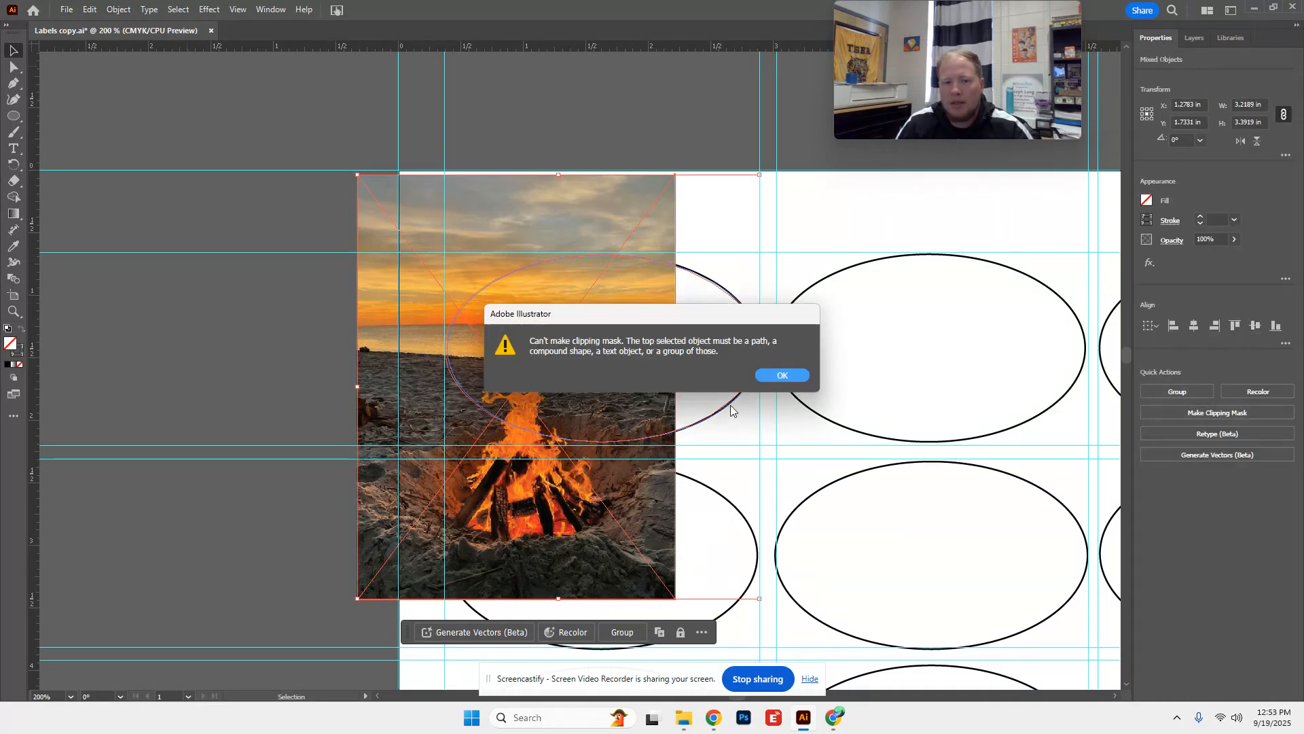
left_click(767, 378)
key("ctrl+z")
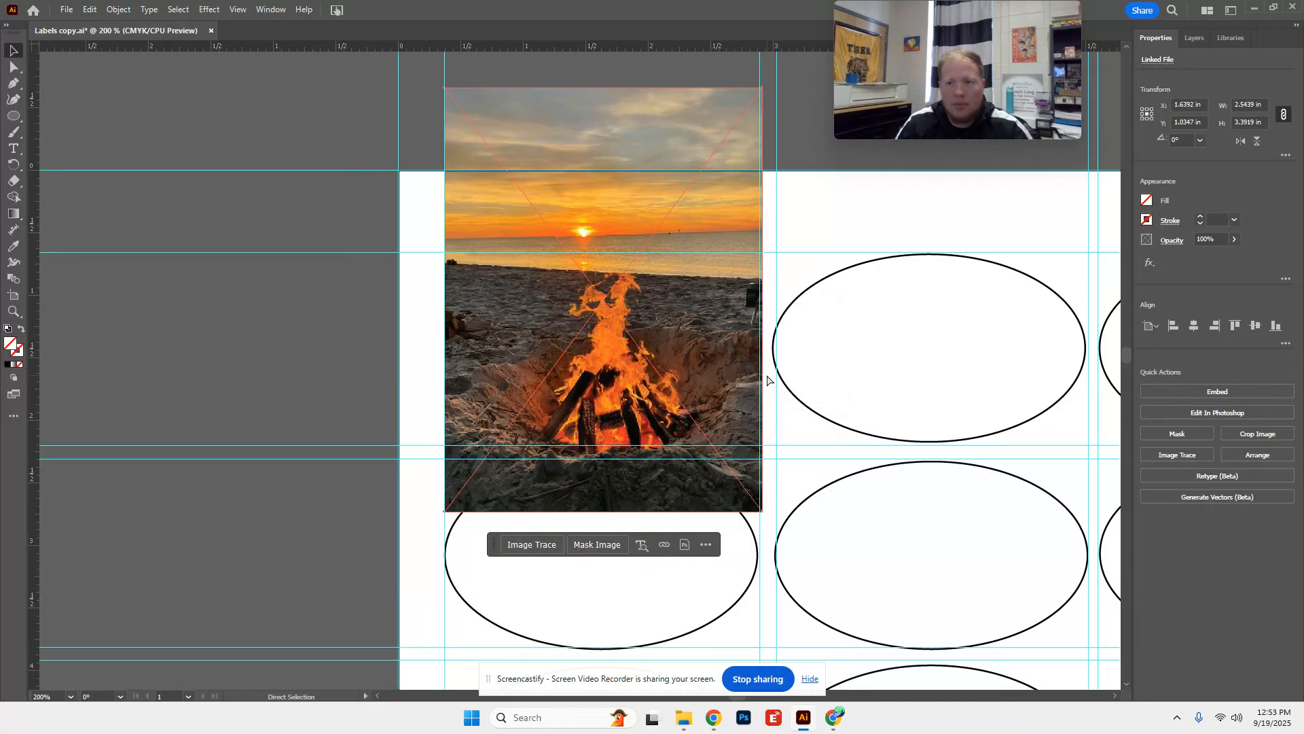
Take Layer 2 out of Layer 1 and place it directly below Layer 1 in the layer order.
left_click(1196, 37)
left_click(1193, 100, "ctrl")
left_click_drag(1232, 105, 1244, 600)
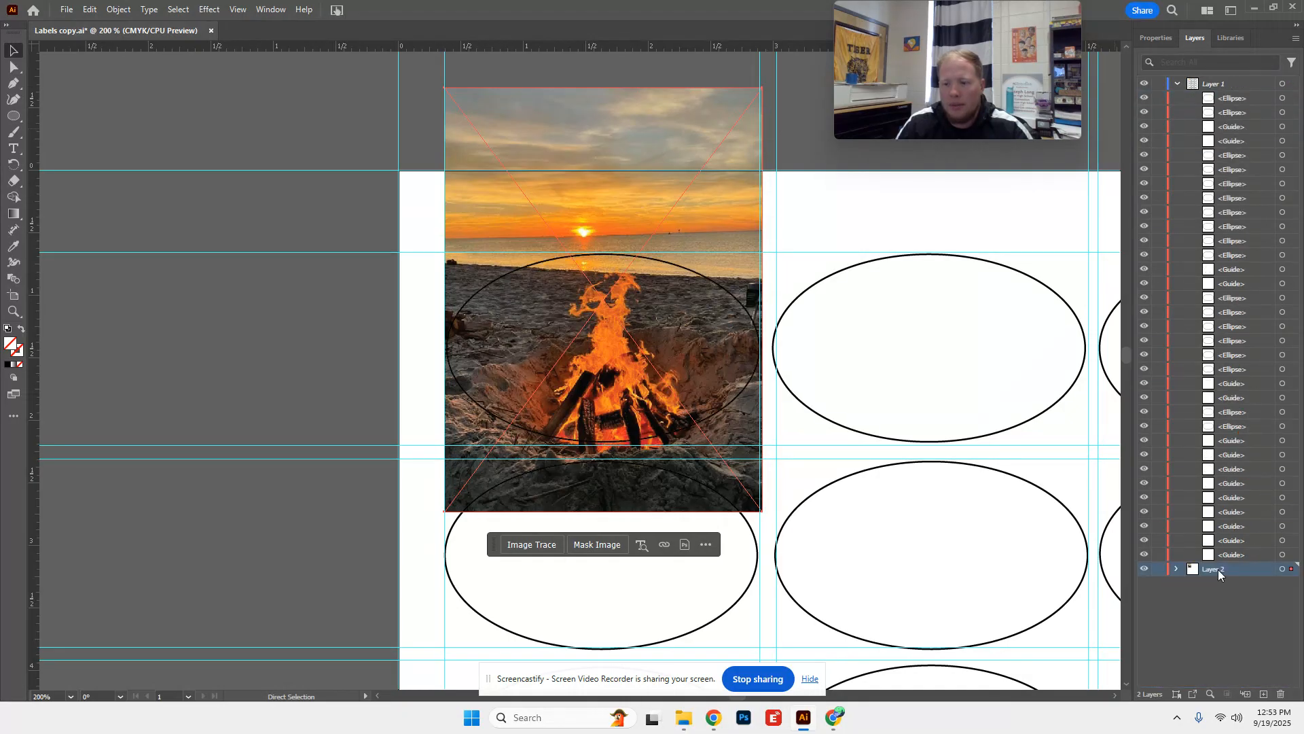
Make a clipping mask from the bonfire image and the first oval in the top row, and deselect the result.
key("v")
left_click(534, 314)
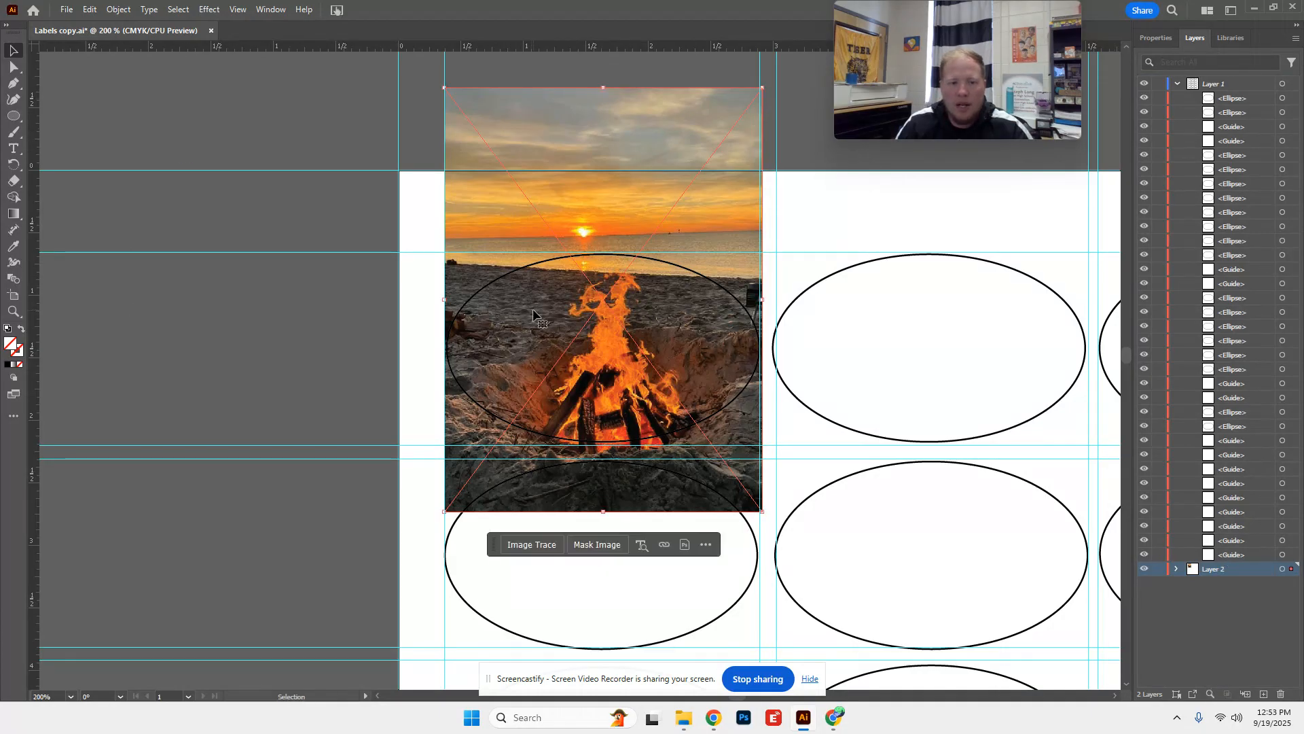
left_click(489, 284, "shift")
left_click(1156, 37)
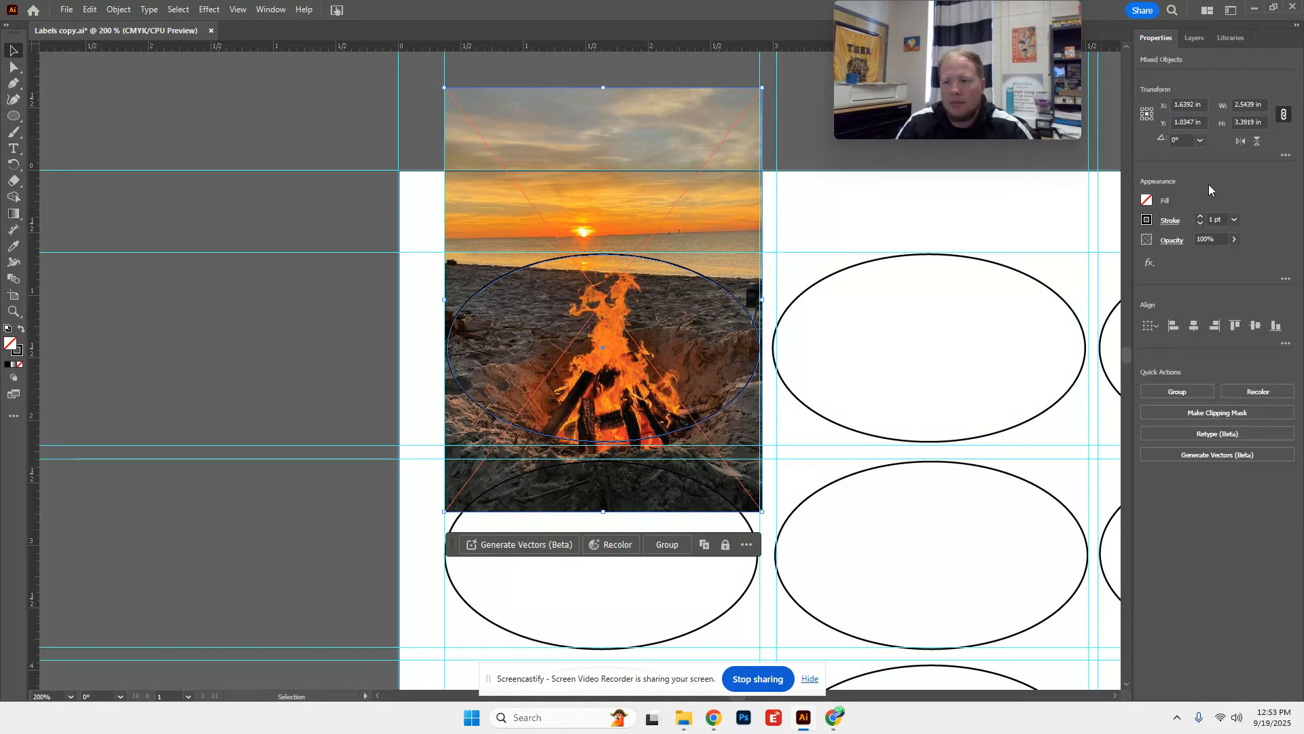
left_click(1228, 416)
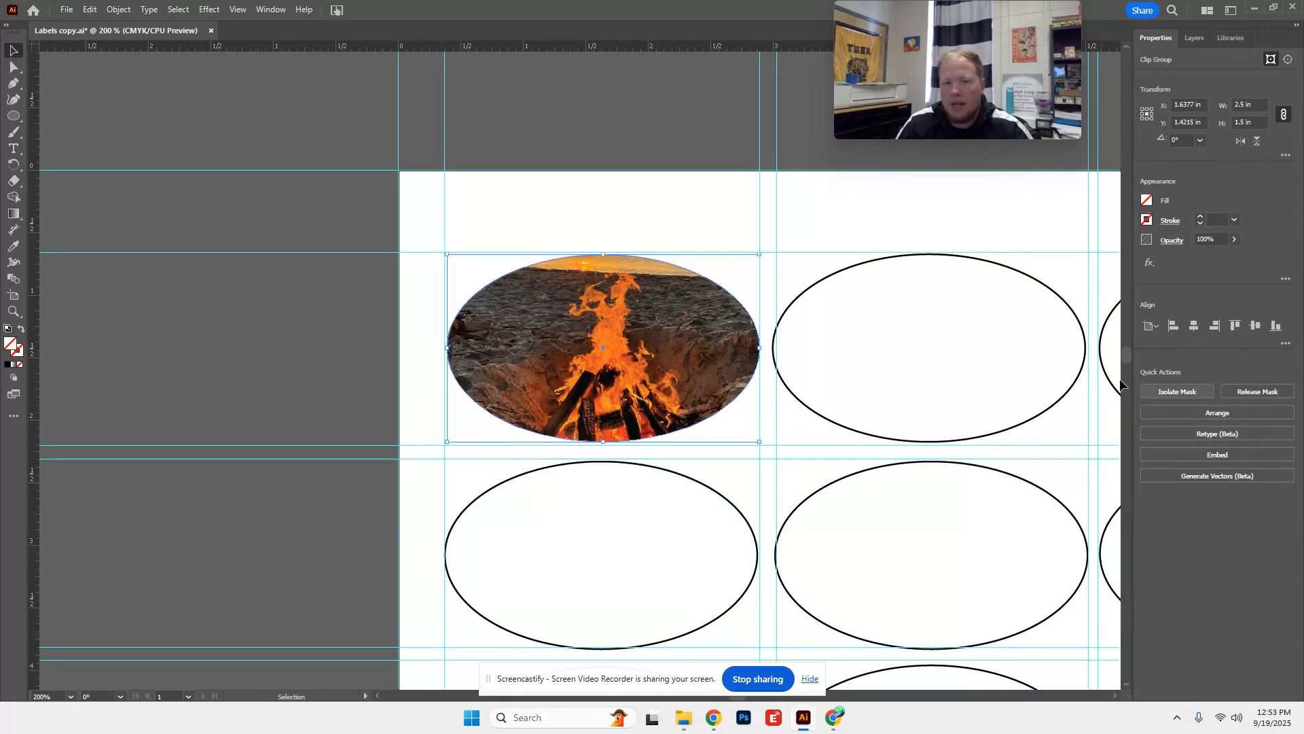
left_click(869, 212)
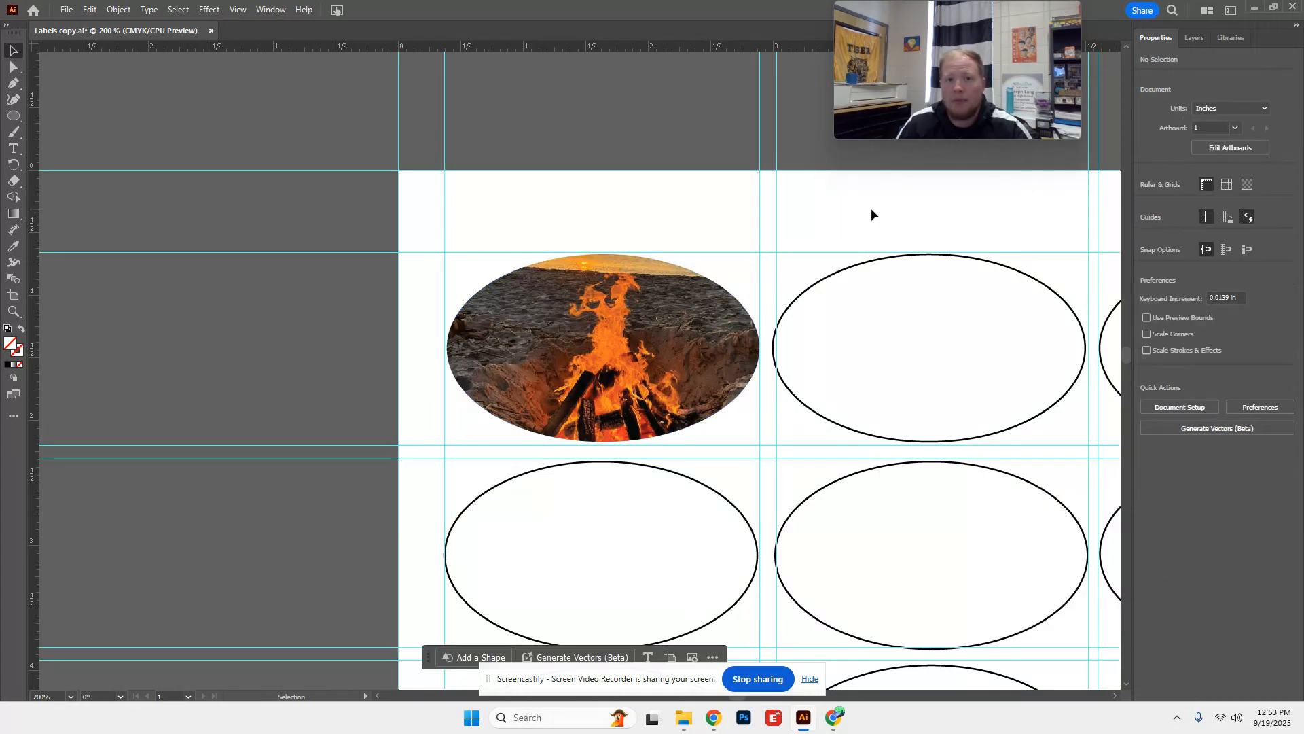